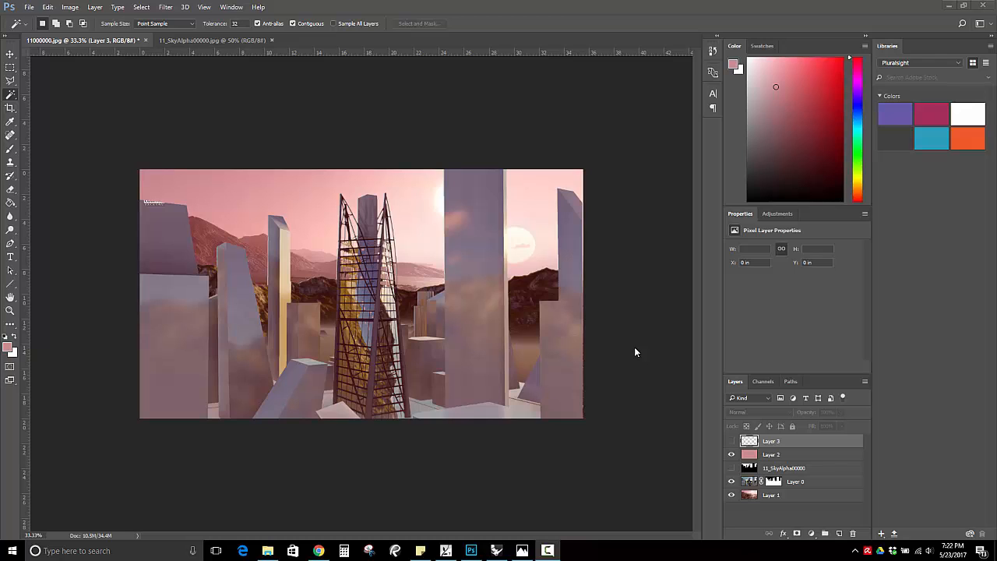
Switch to Chrome and search Google Images for "lens flare" in a new tab.
left_click(318, 550)
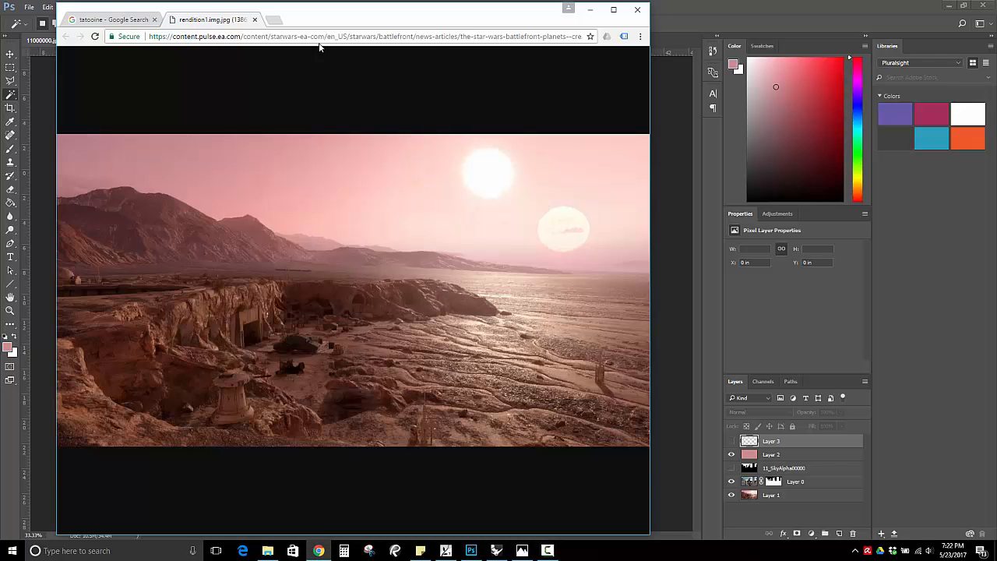
left_click(274, 21)
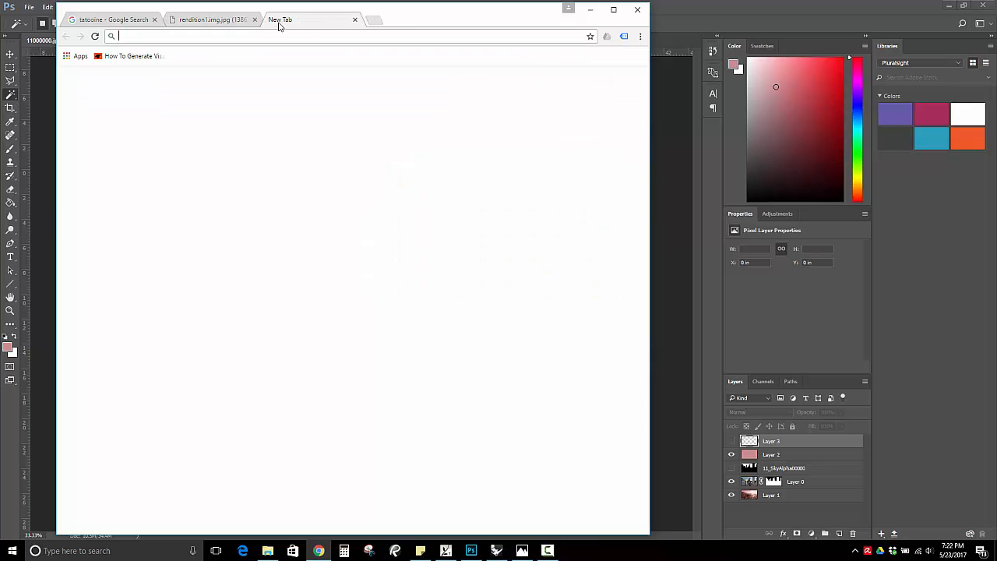
type("lens flare")
key("Return")
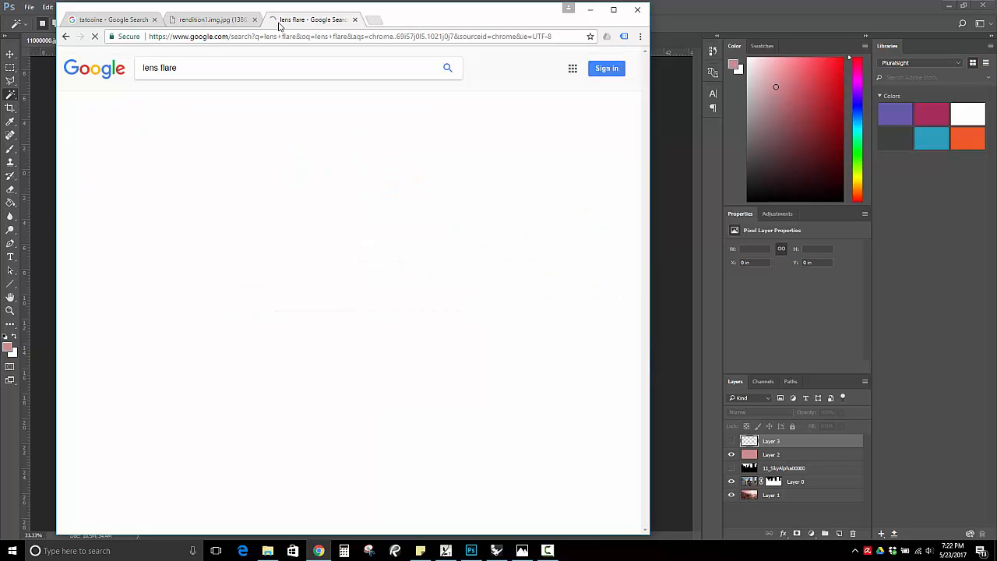
left_click(178, 98)
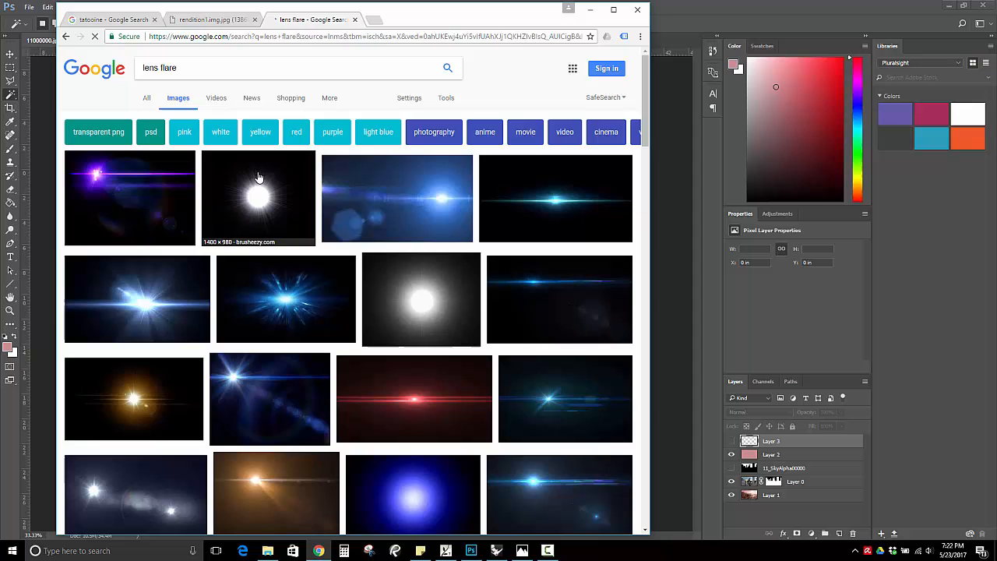
Look at image results for "lens flare photography" as reference, then return to the lens flare results.
left_click(230, 66)
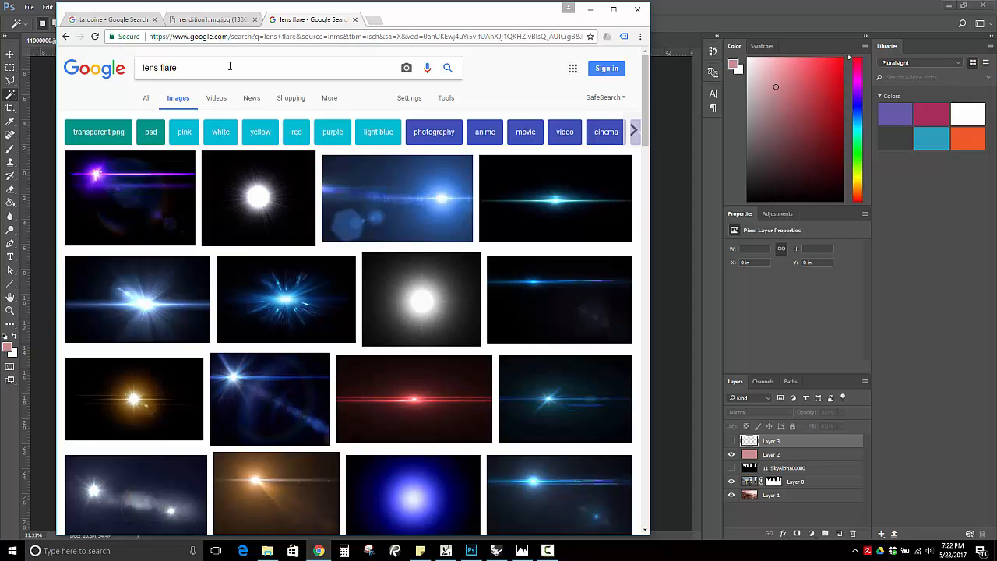
type("photography")
key("Return")
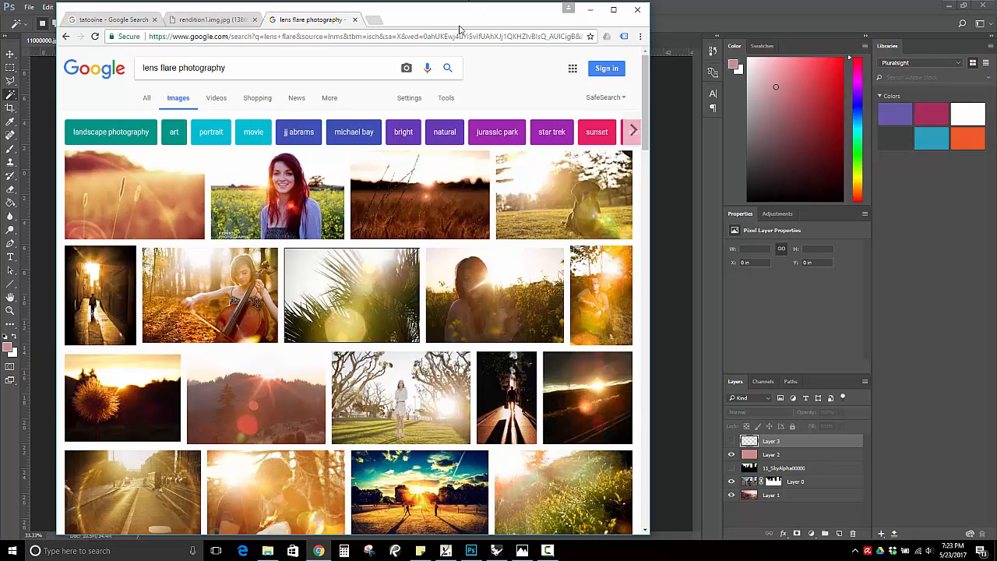
left_click(67, 37)
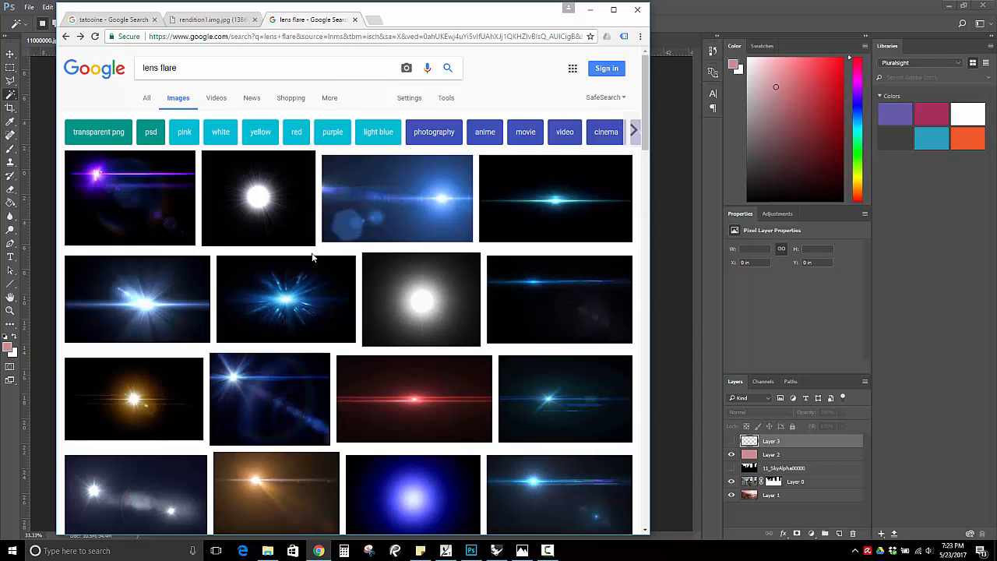
Open the Blender 2.71 Lens Flare Pack image at full size and copy it.
scroll(311, 261, "down", 4)
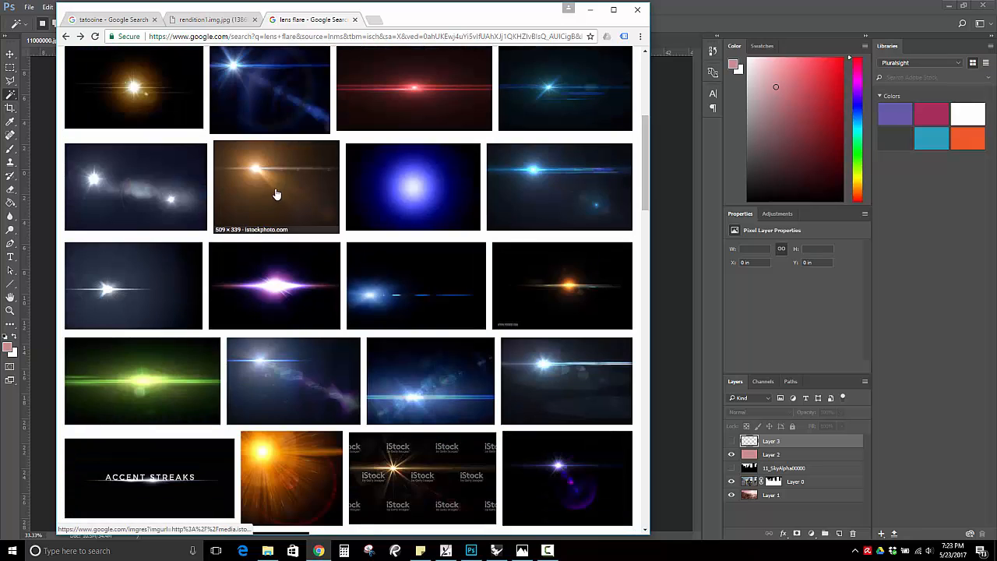
left_click(288, 385)
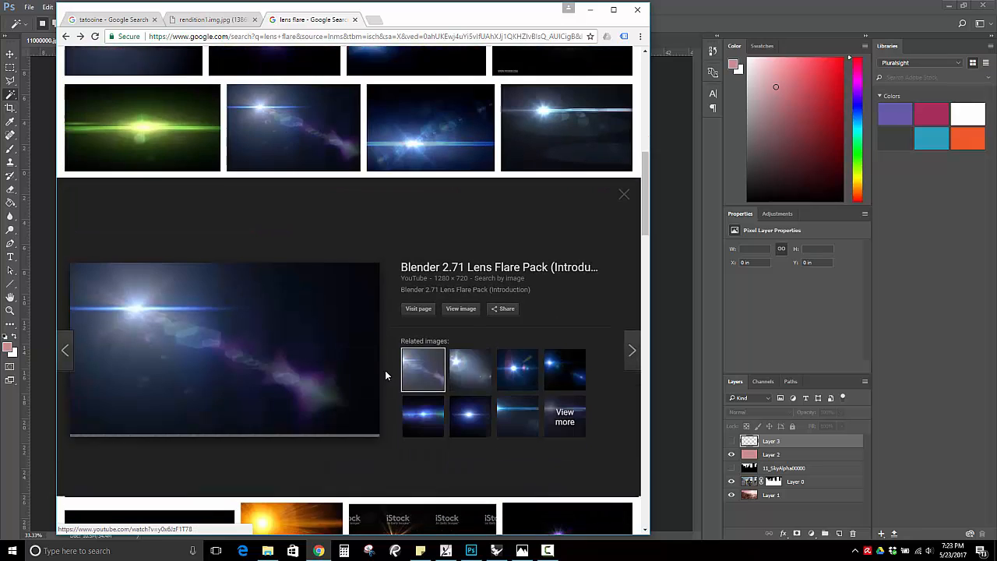
left_click(458, 281)
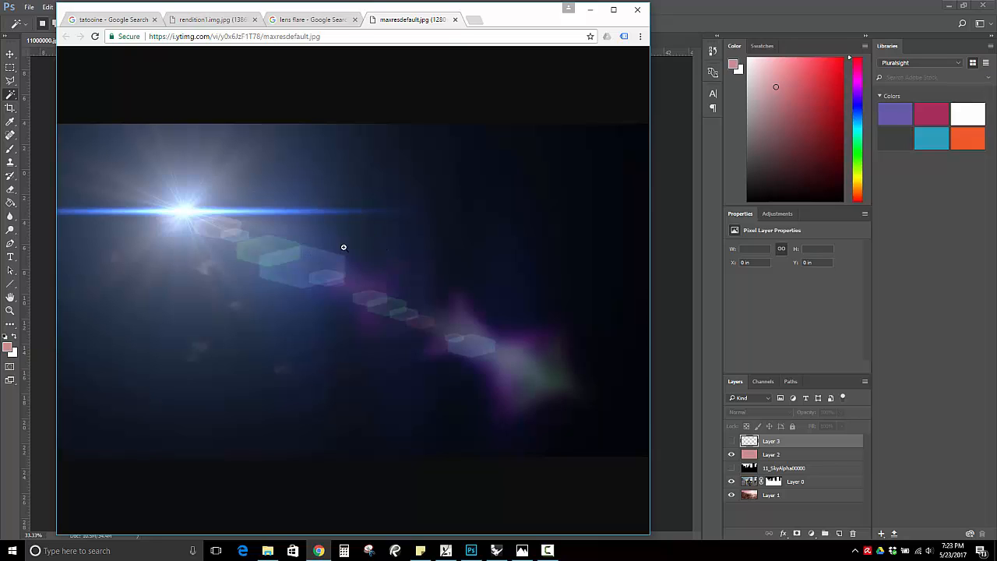
right_click(364, 236)
left_click(389, 271)
Switch to Photoshop, clear the active selection and paste the copied lens flare above Layer 3.
left_click(470, 550)
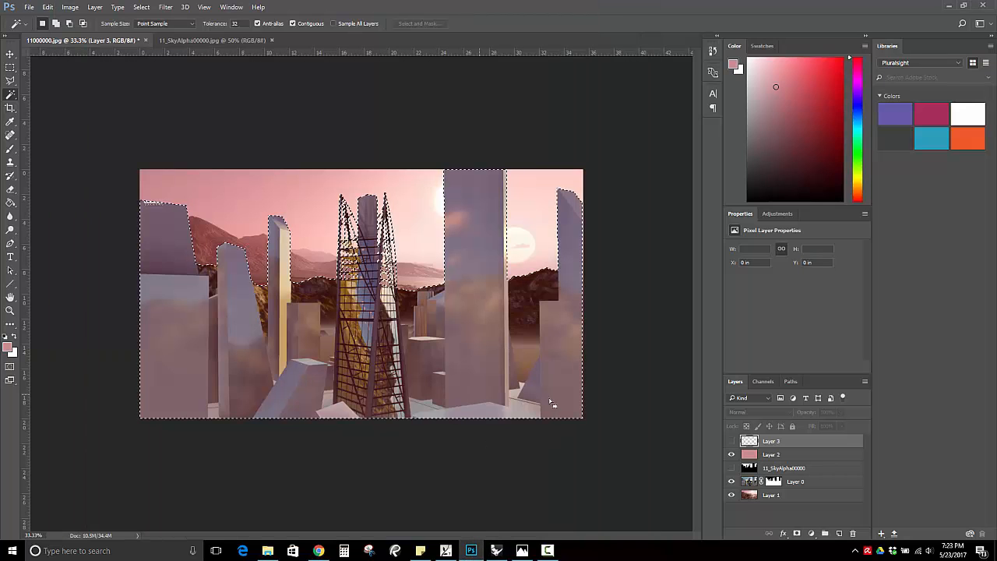
left_click(10, 68)
left_click(489, 347)
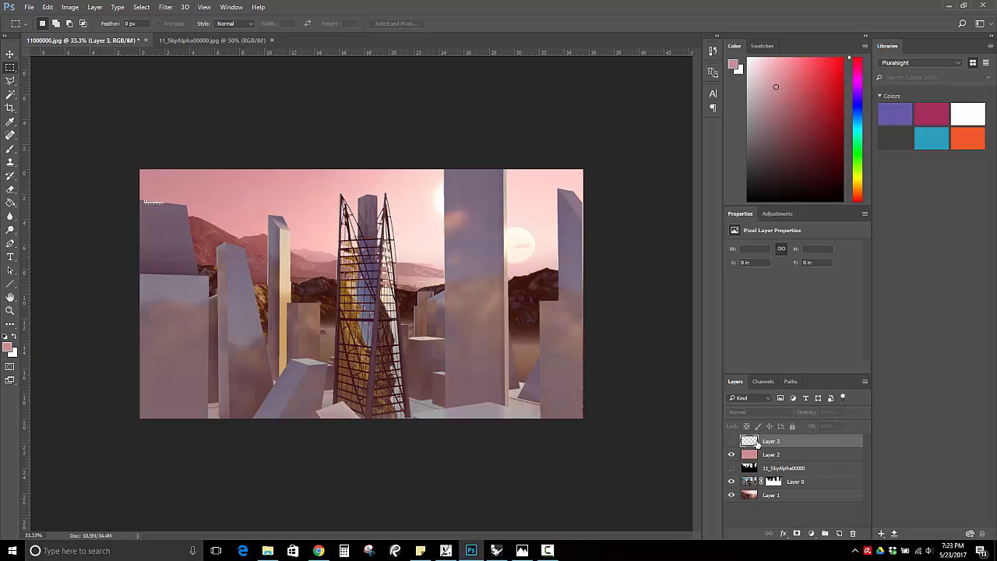
key("ctrl+v")
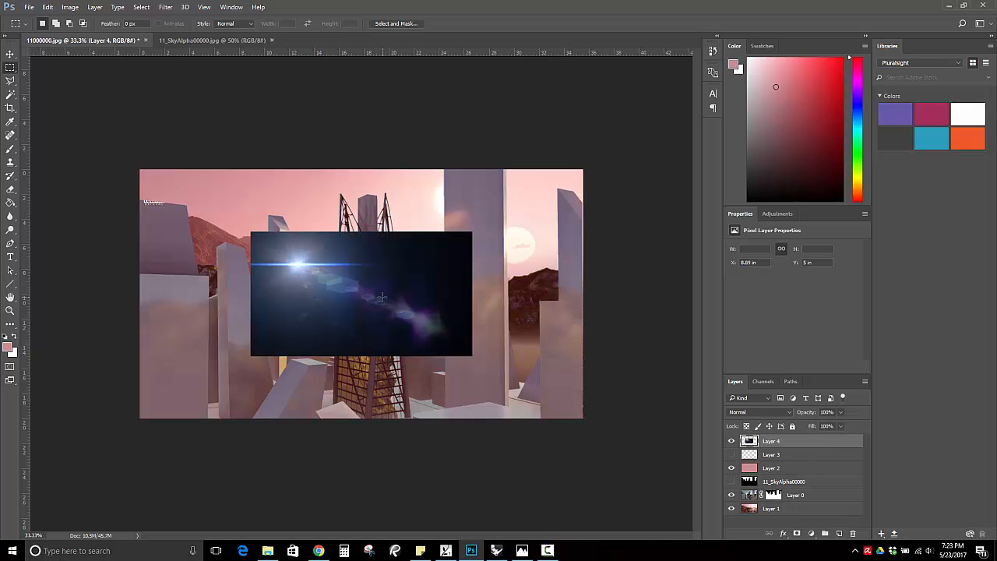
Free-transform the pasted lens flare, enlarging it to about 149% and placing it over the lower middle of the scene.
right_click(381, 296)
left_click(440, 404)
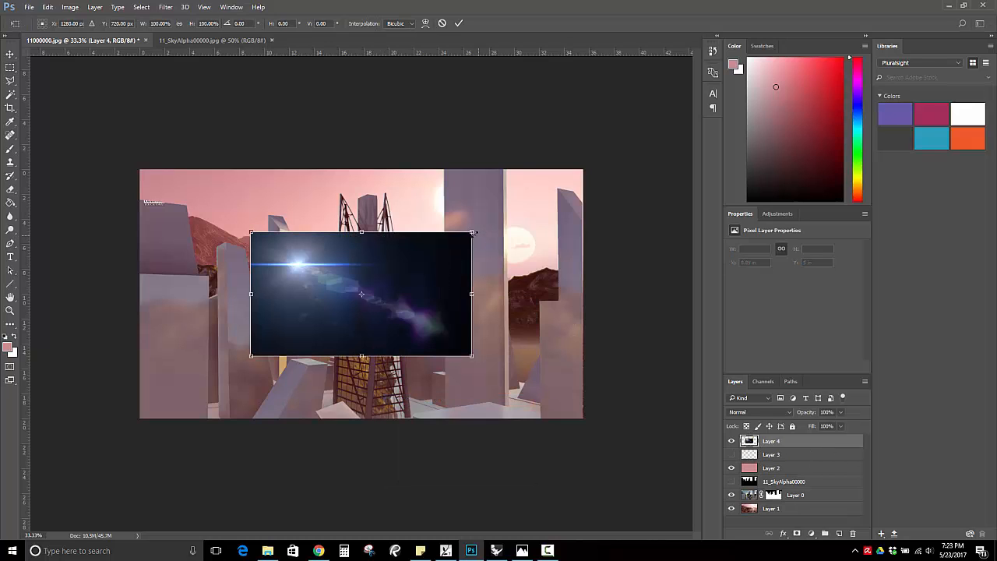
left_click_drag(472, 233, 581, 173)
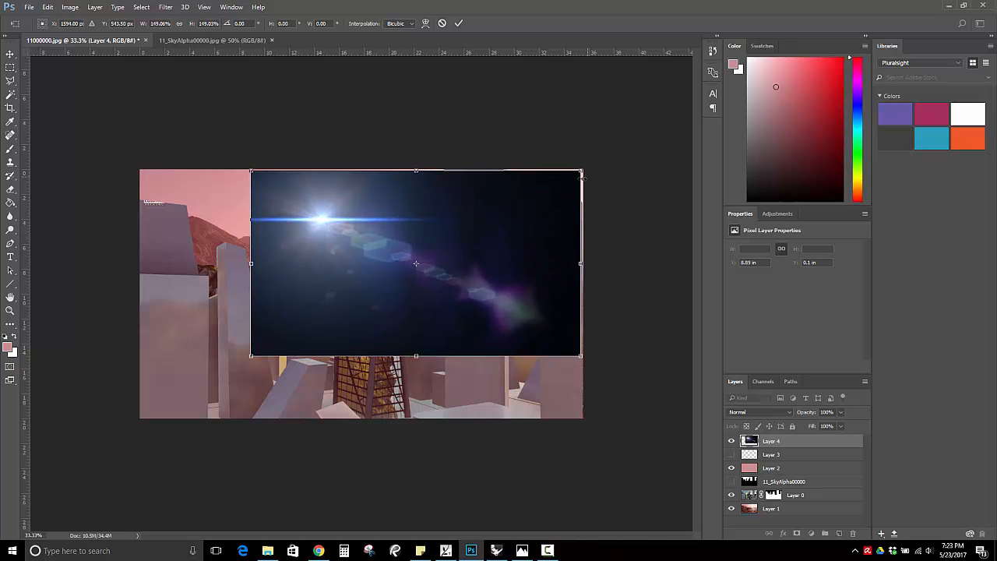
left_click_drag(426, 205, 385, 262)
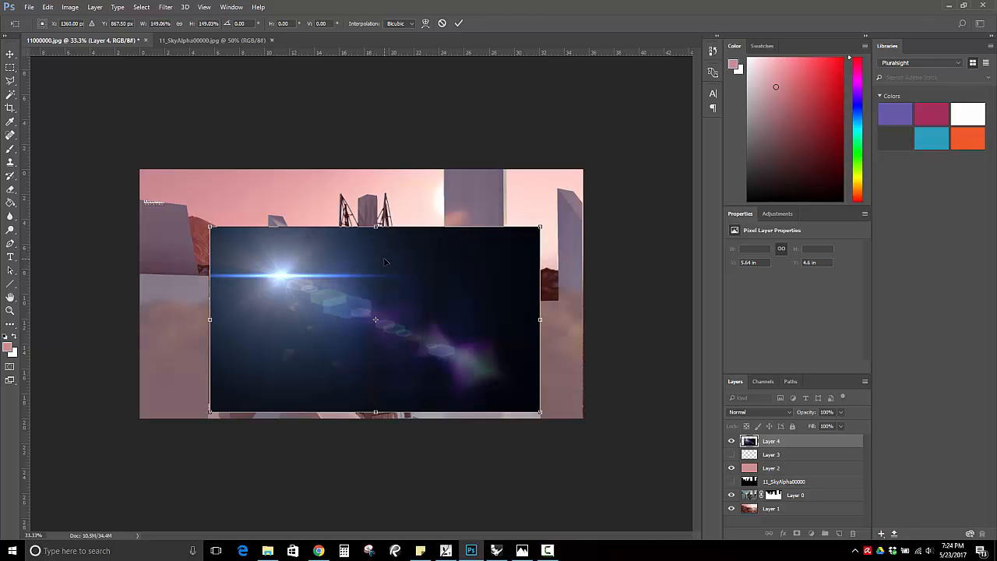
Flip the lens flare horizontally and move it up so its bright spot sits over the tall building near the suns.
right_click(385, 263)
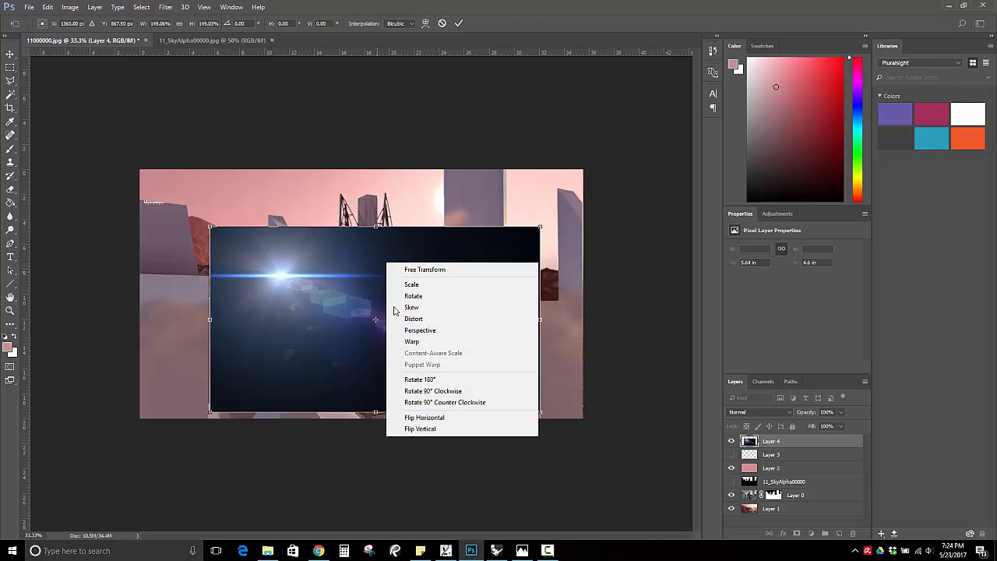
left_click(426, 417)
left_click_drag(478, 291, 486, 255)
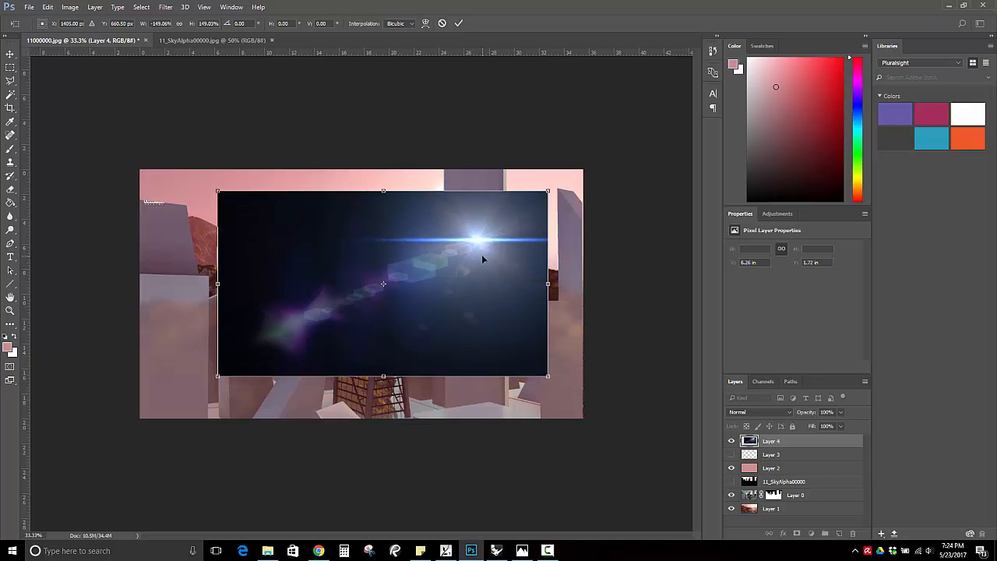
Enlarge the lens flare to about 263%, position it to cover the whole canvas and apply the transform.
left_click_drag(547, 190, 637, 141)
left_click_drag(218, 376, 53, 468)
left_click_drag(555, 243, 520, 257)
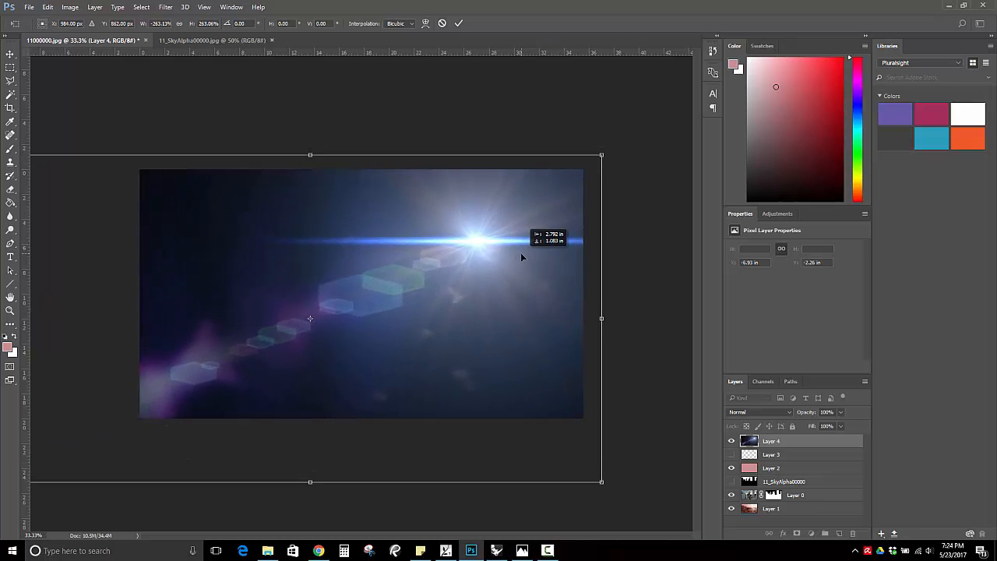
key("Return")
key("m")
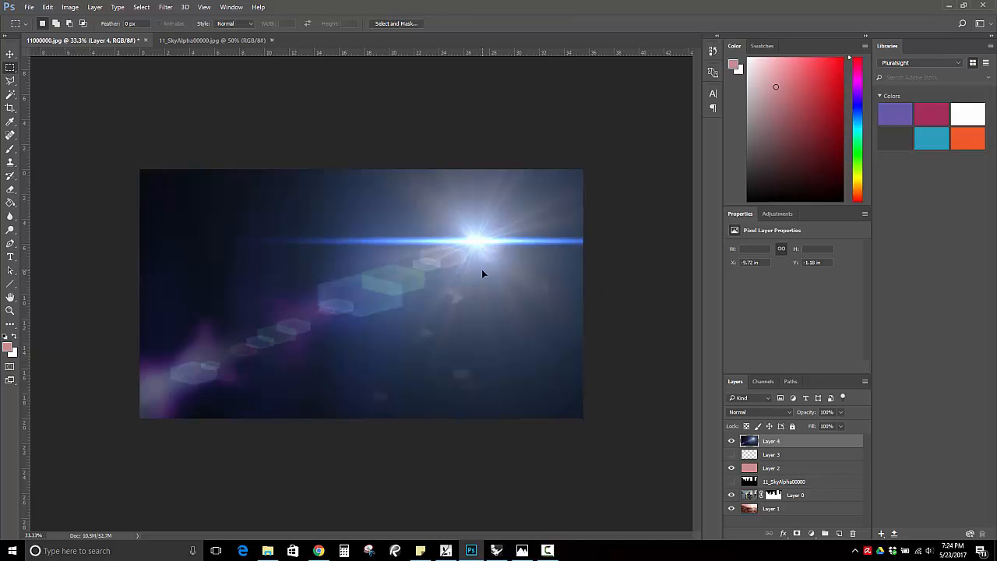
Set Layer 4's opacity to 50% and move the flare's bright spot onto the lower sun beside the tall building.
left_click(827, 412)
type("50")
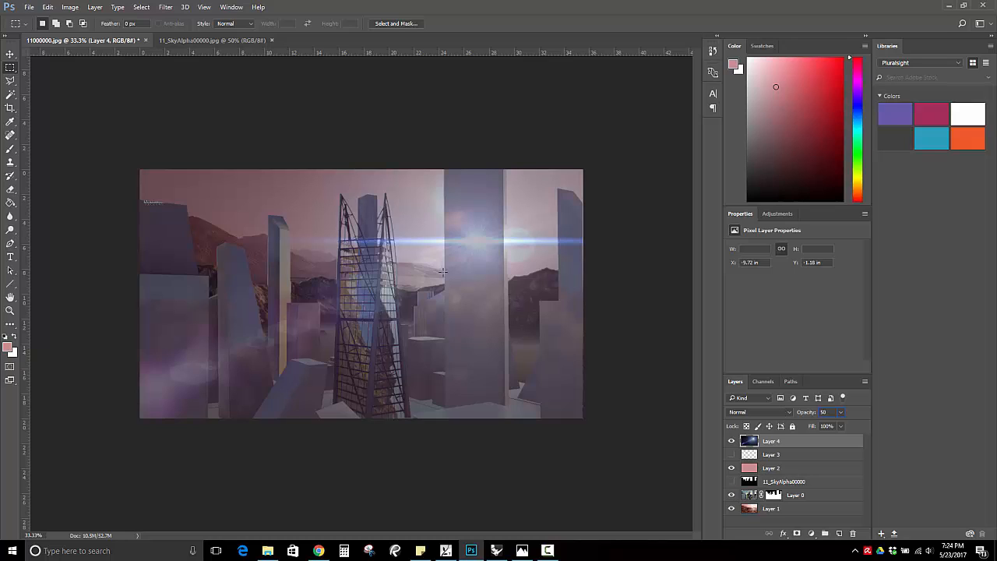
left_click(10, 54)
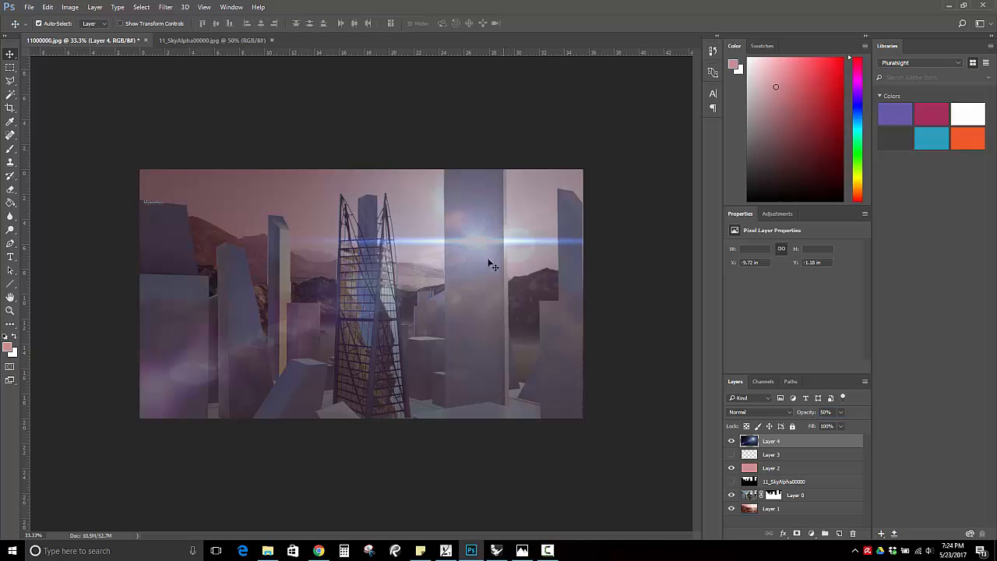
left_click_drag(490, 262, 526, 267)
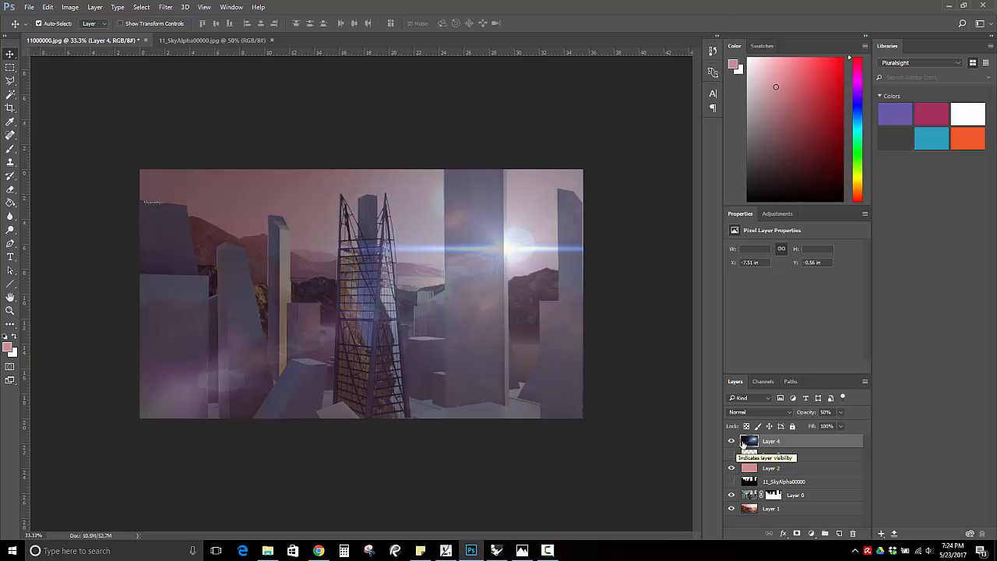
Set the lens flare layer's opacity to 100%, keeping its Normal blending mode.
left_click(826, 412)
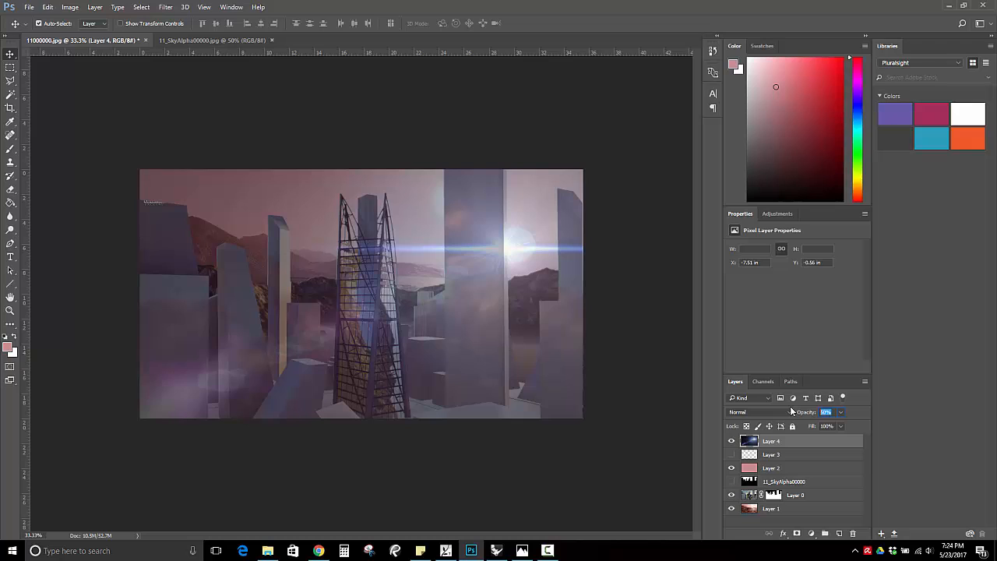
type("100")
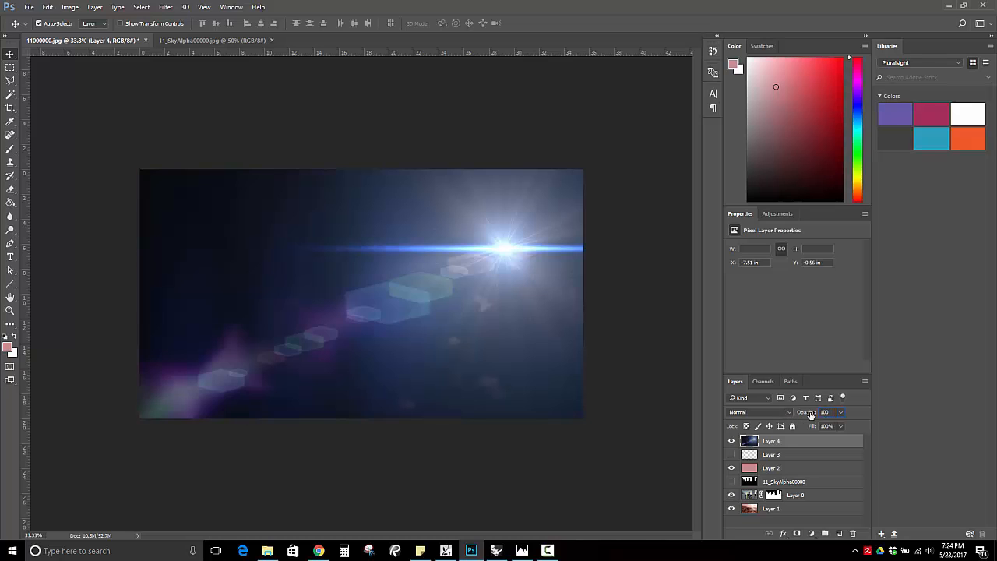
left_click(789, 414)
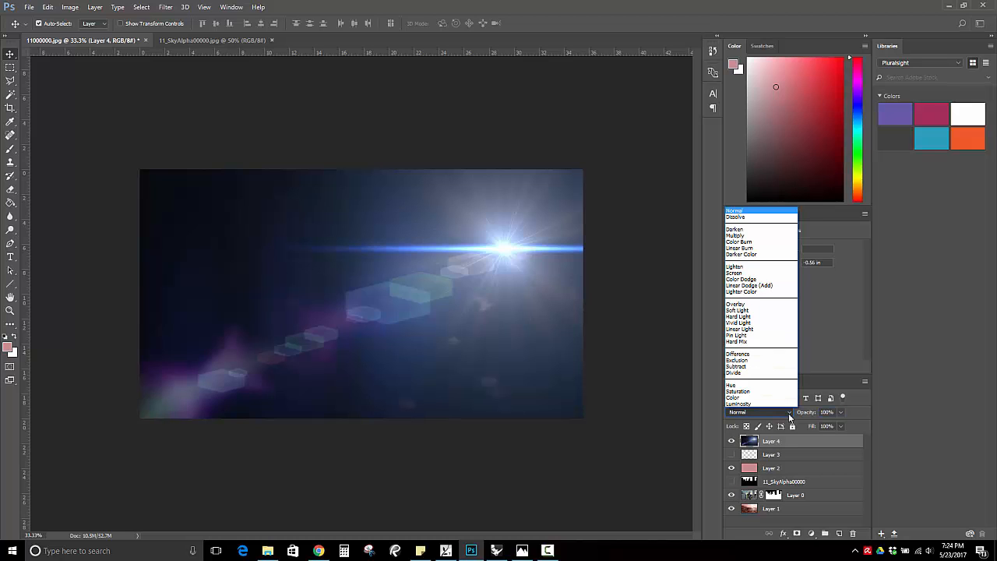
left_click(789, 417)
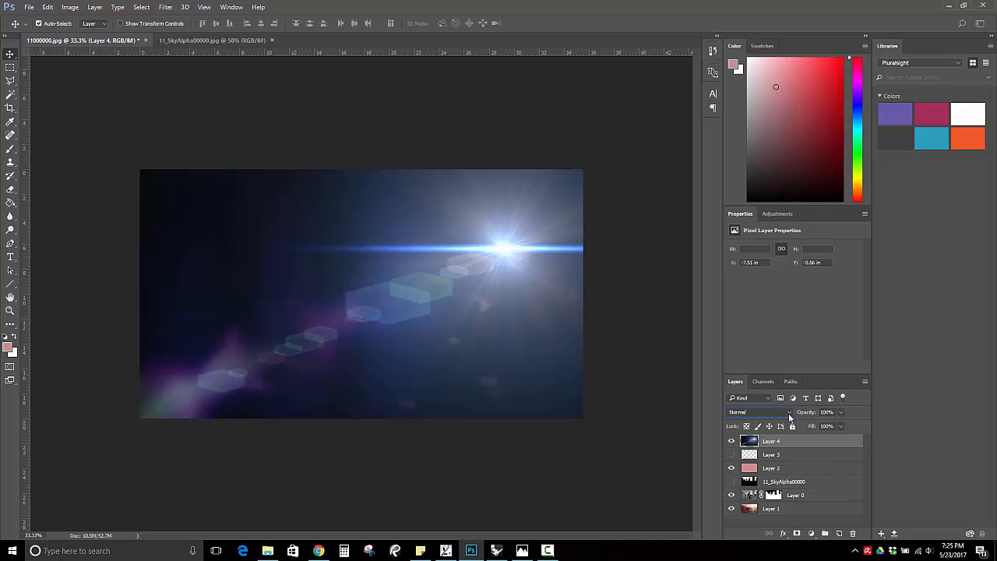
Try the Multiply, Screen and Color Dodge blending modes on the lens flare layer.
left_click(789, 414)
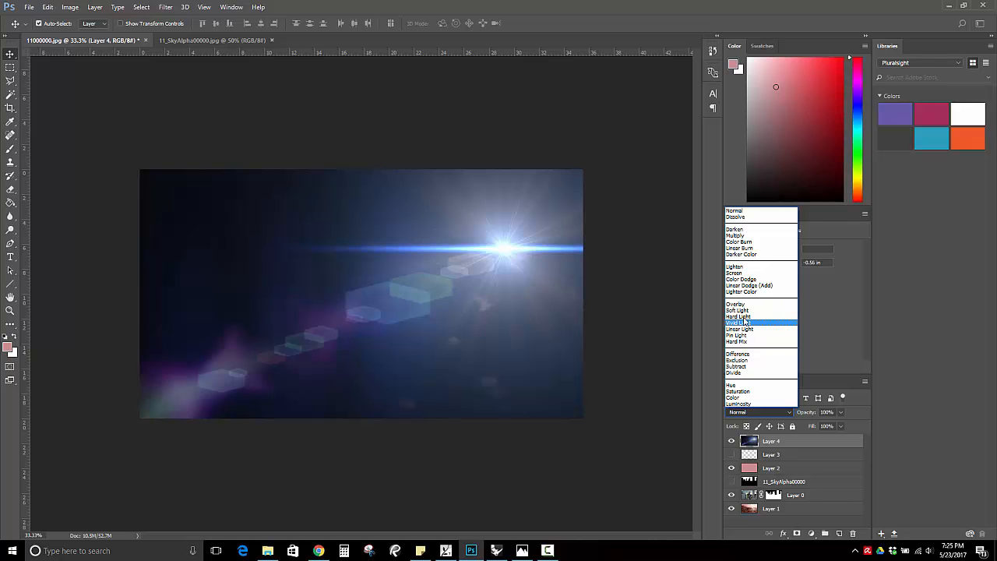
left_click(739, 235)
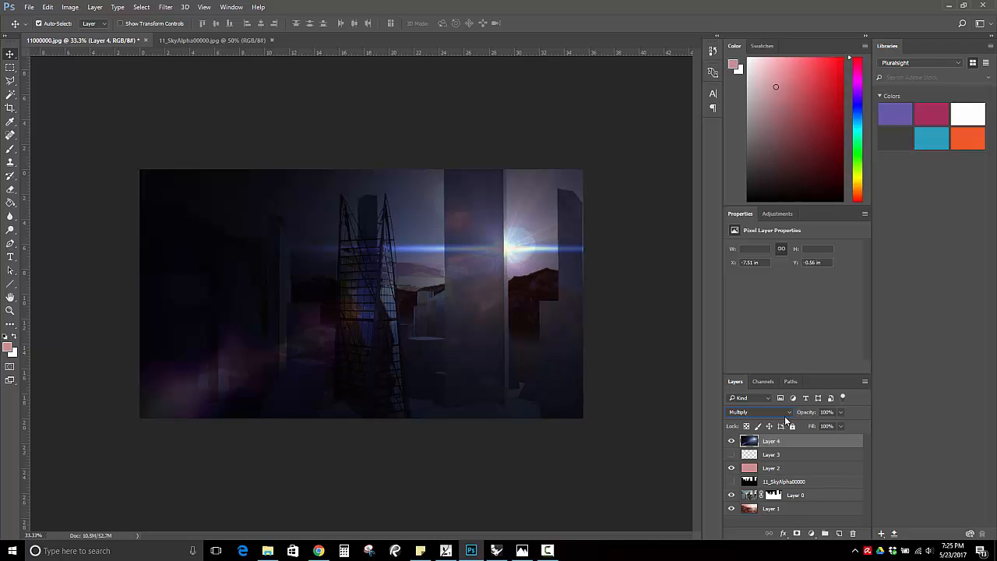
left_click(785, 413)
left_click(746, 272)
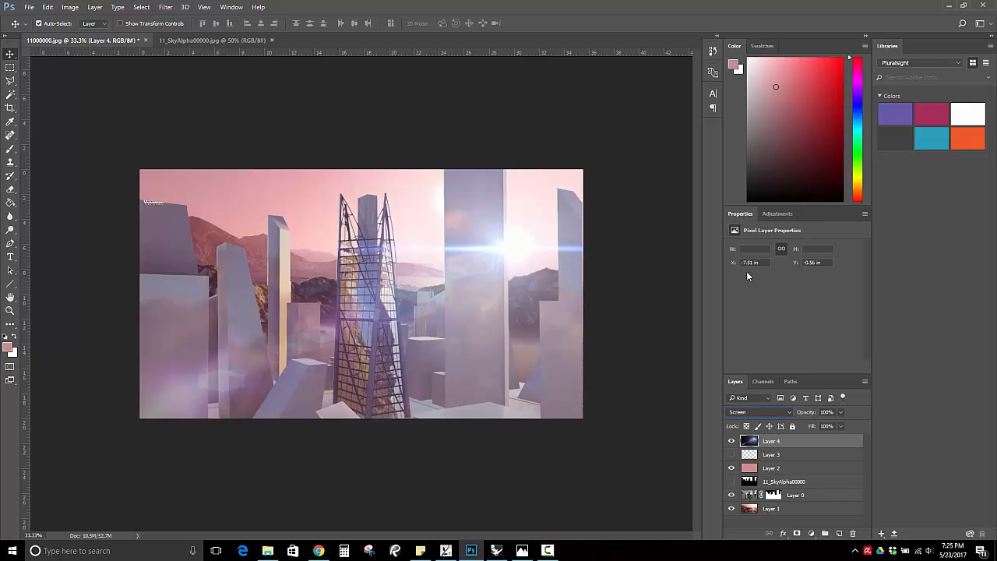
left_click(788, 414)
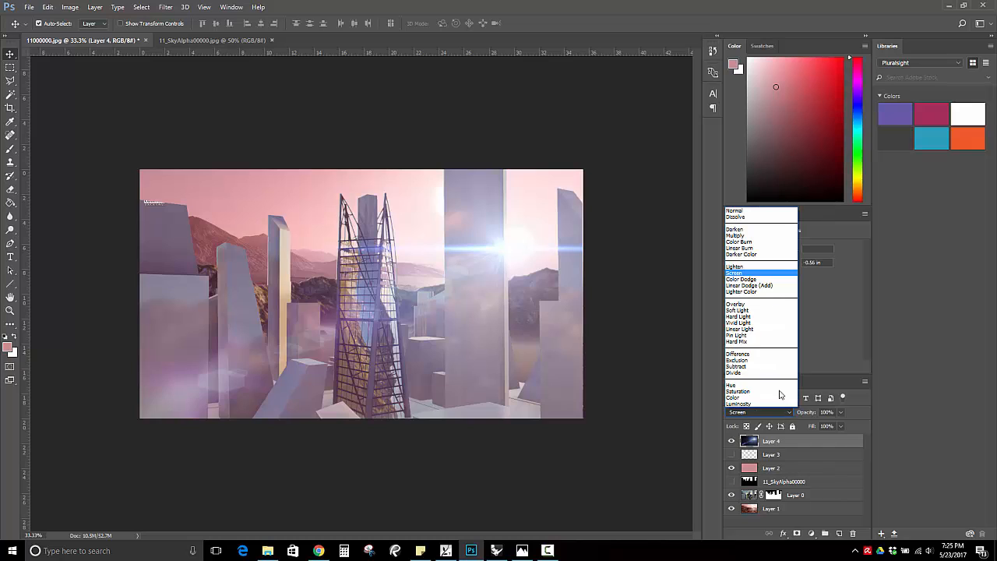
left_click(742, 279)
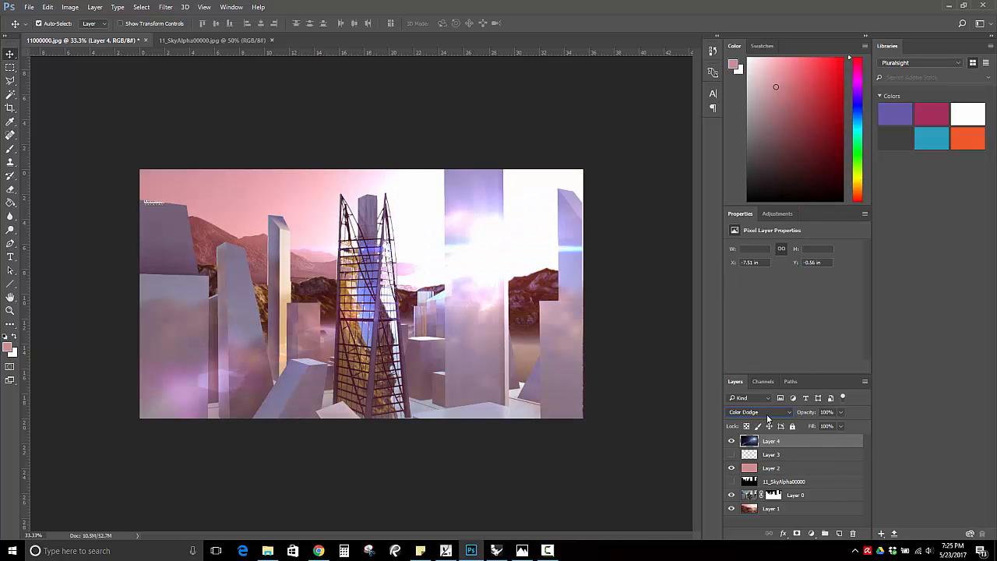
Try the Soft Light blending mode on the lens flare layer and compare the scene with the layer hidden and shown.
left_click(767, 415)
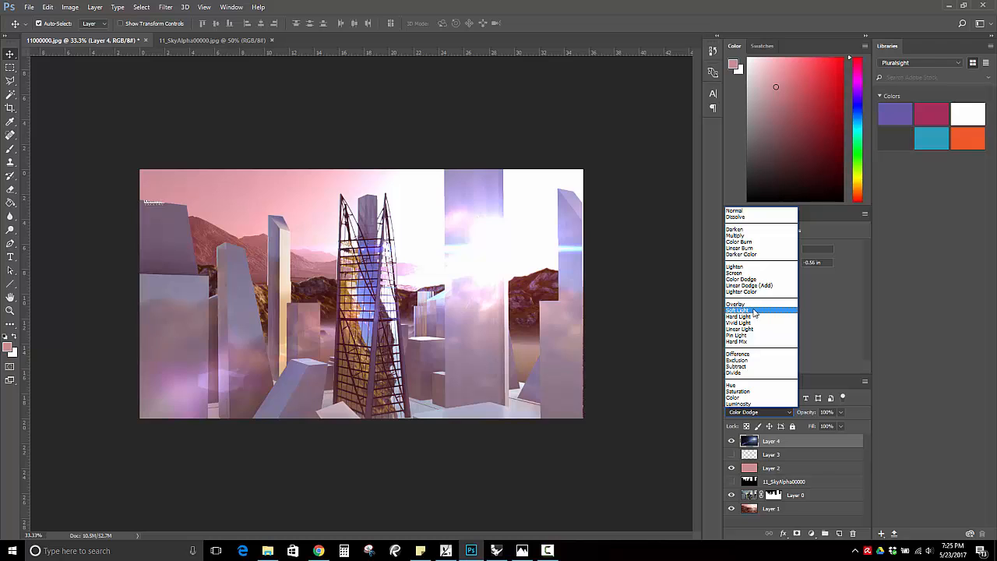
left_click(753, 310)
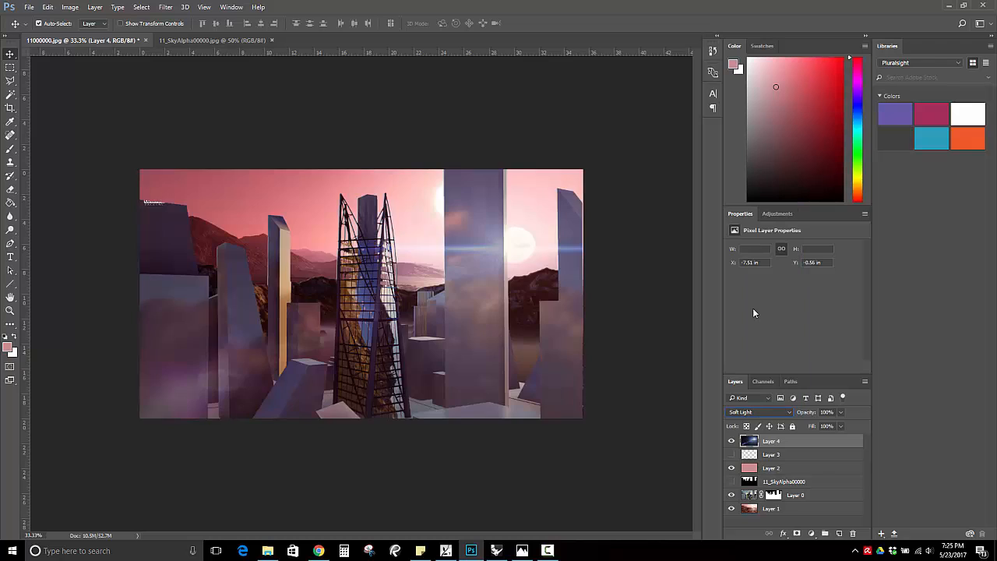
left_click(731, 441)
left_click(731, 444)
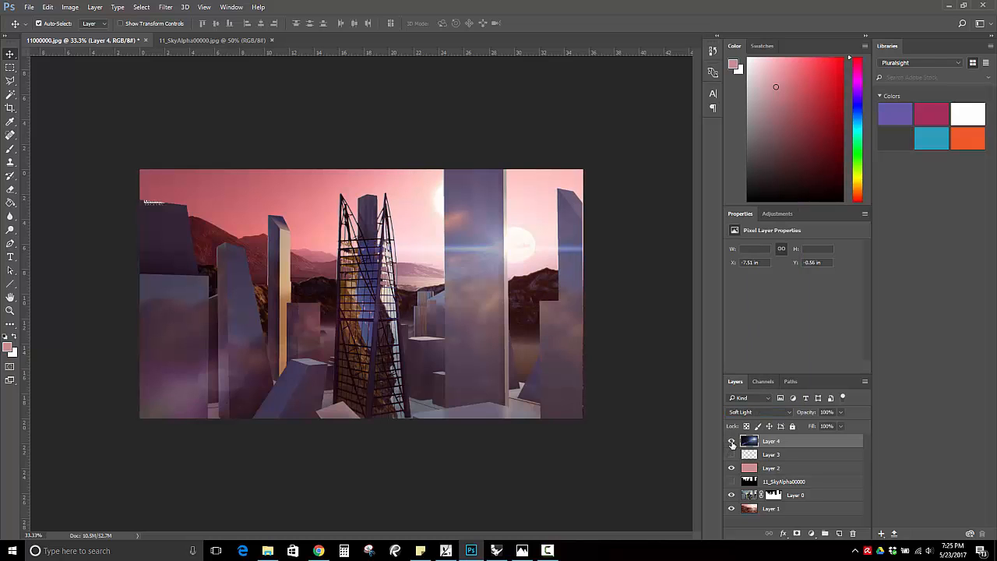
Try the Vivid Light and Pin Light blending modes on the lens flare layer.
left_click(775, 413)
left_click(752, 322)
left_click(791, 412)
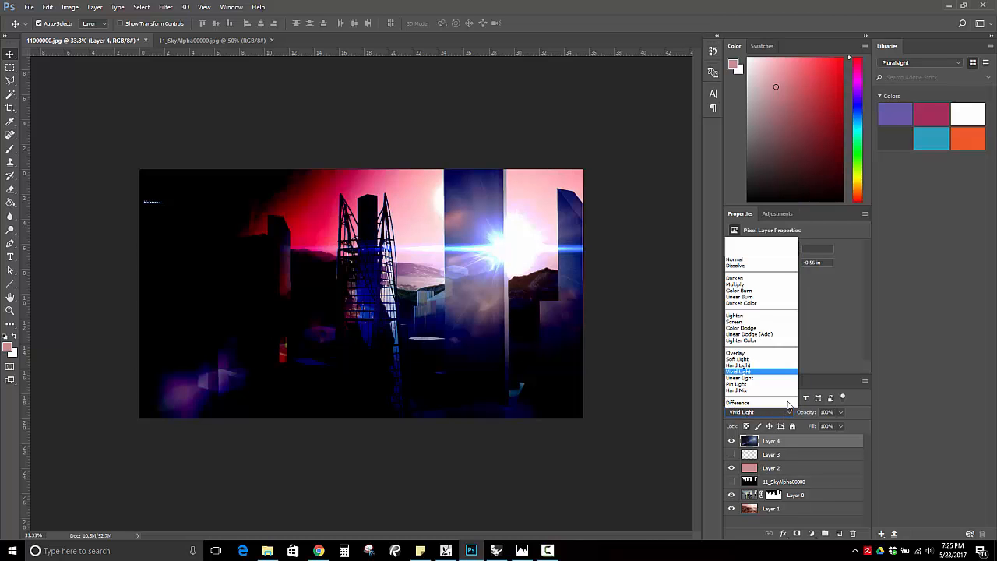
left_click(759, 335)
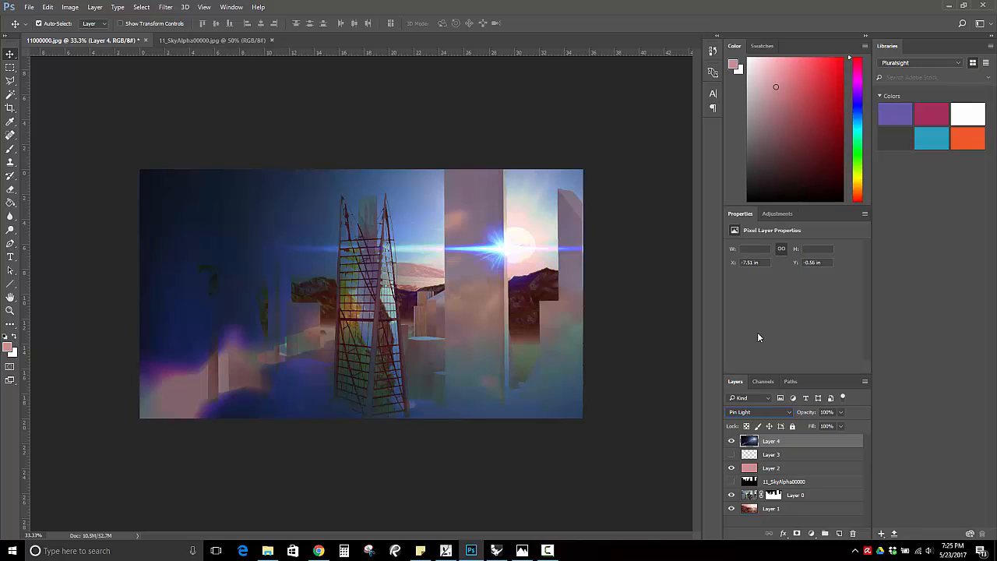
Switch the lens flare layer to Screen blending and try its opacity at 50% and 75%.
left_click(786, 415)
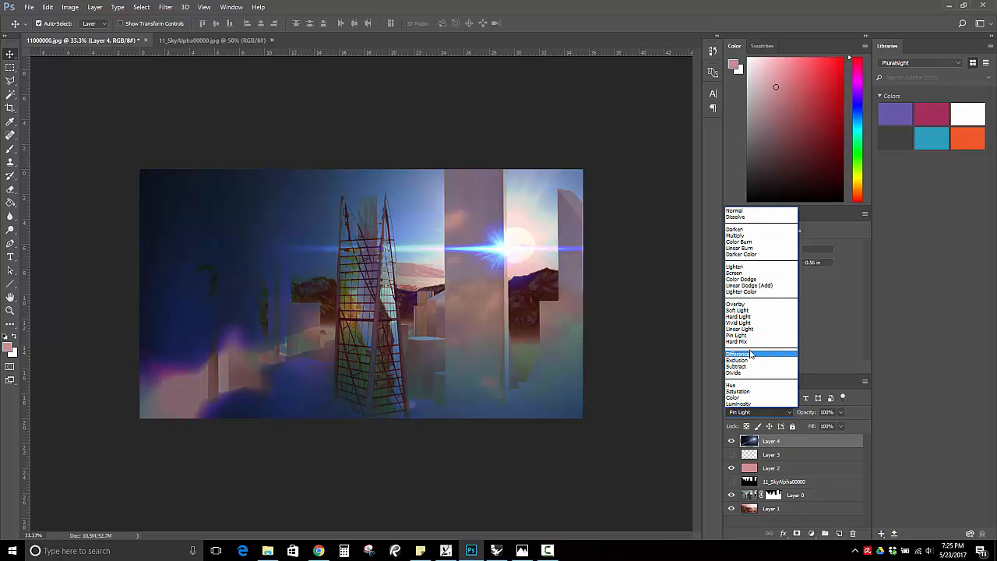
left_click(740, 271)
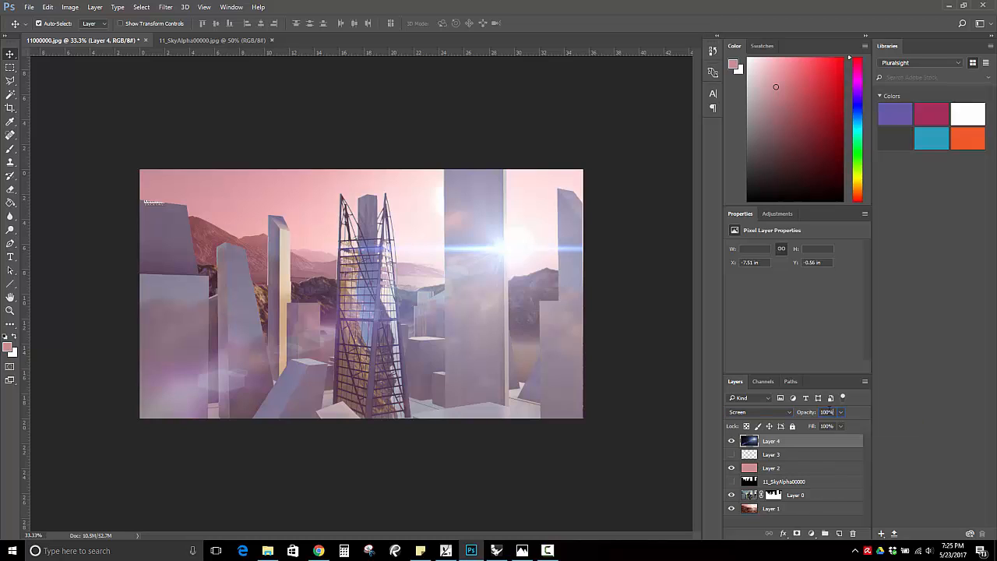
left_click(812, 412)
type("50")
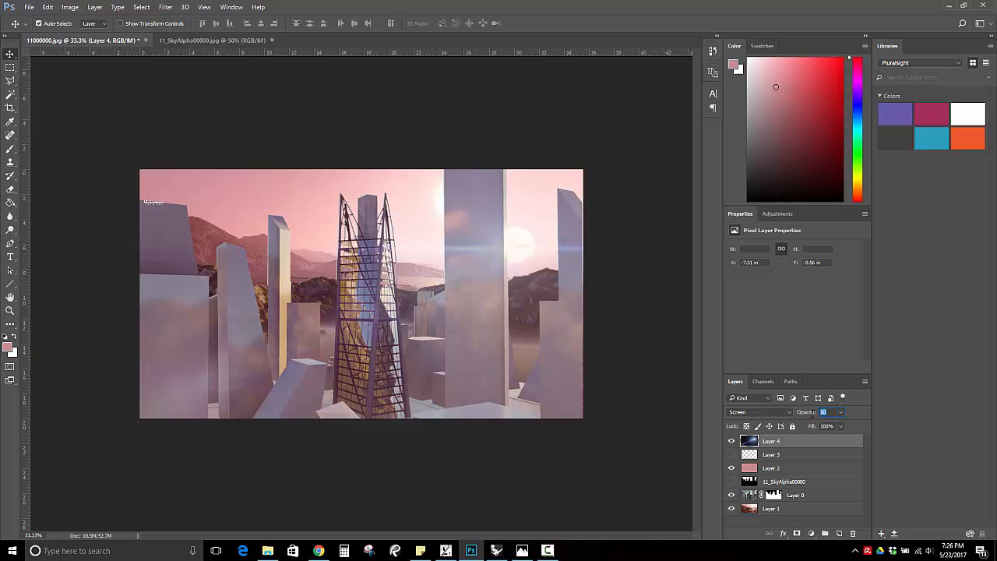
type("75")
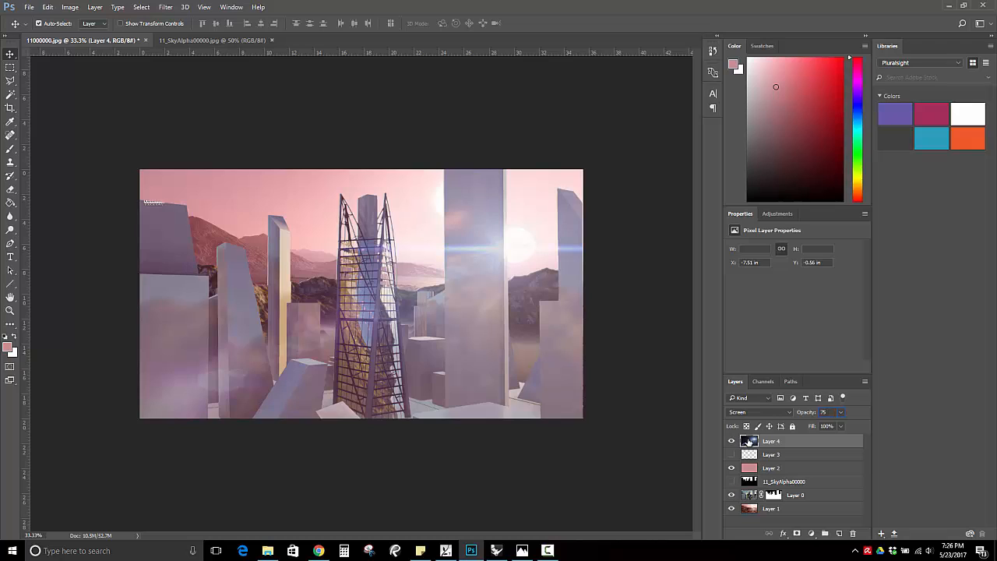
Return the lens flare layer to Normal blending at 100% opacity.
left_click(788, 412)
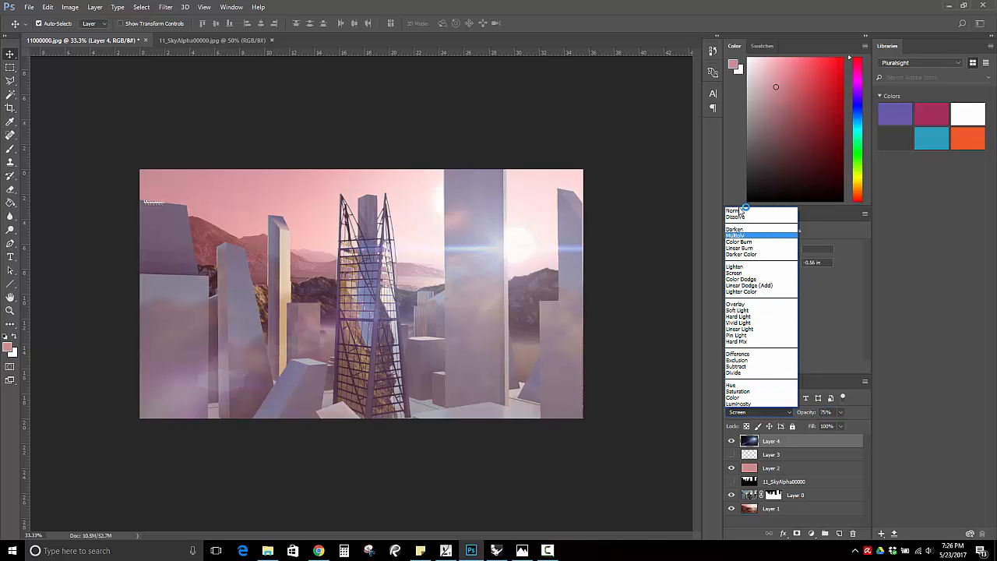
left_click(736, 212)
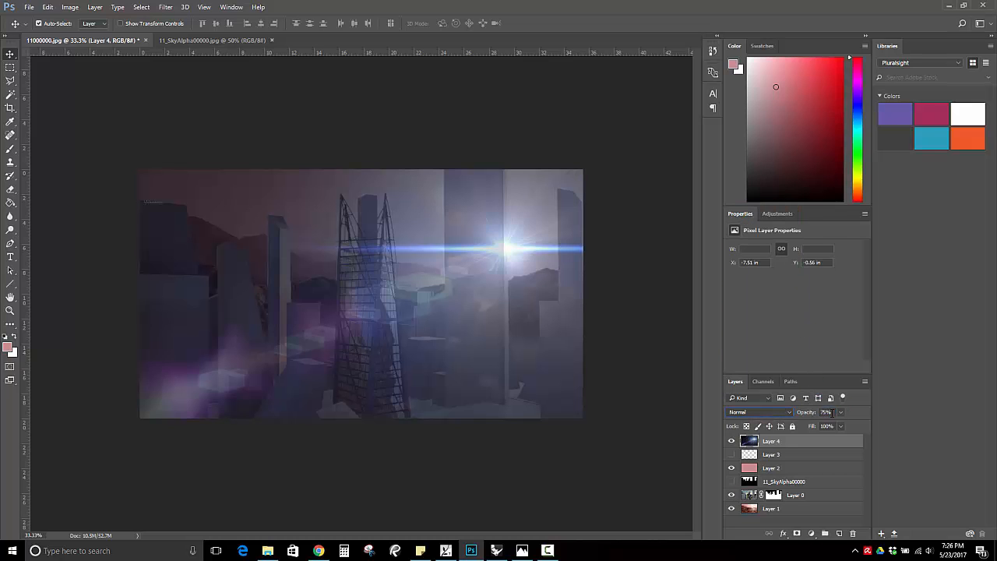
left_click(825, 411)
type("100")
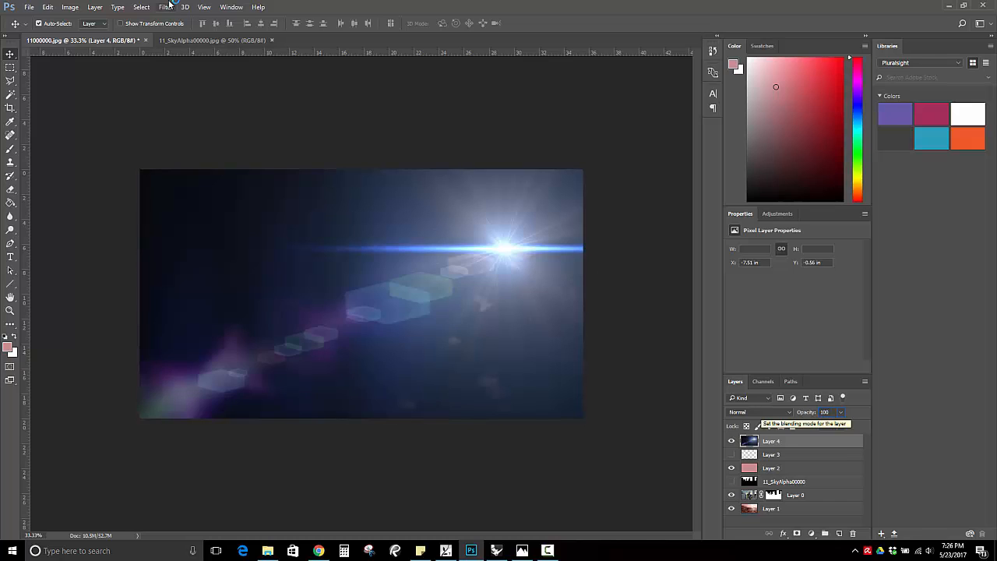
Colorize the lens flare layer to a warm reddish tint with Hue/Saturation, using hue 7 and saturation 25.
left_click(70, 7)
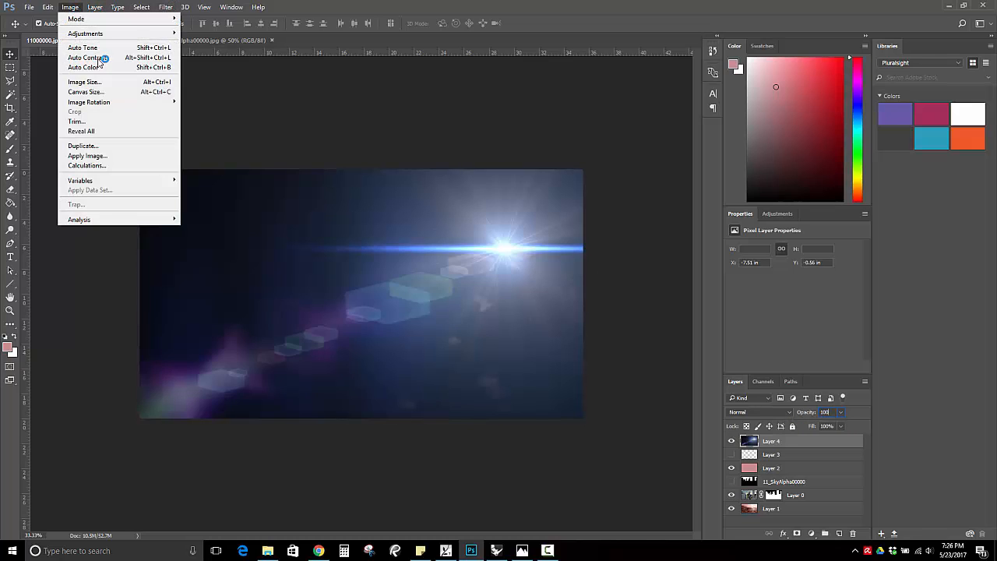
mouse_move(125, 35)
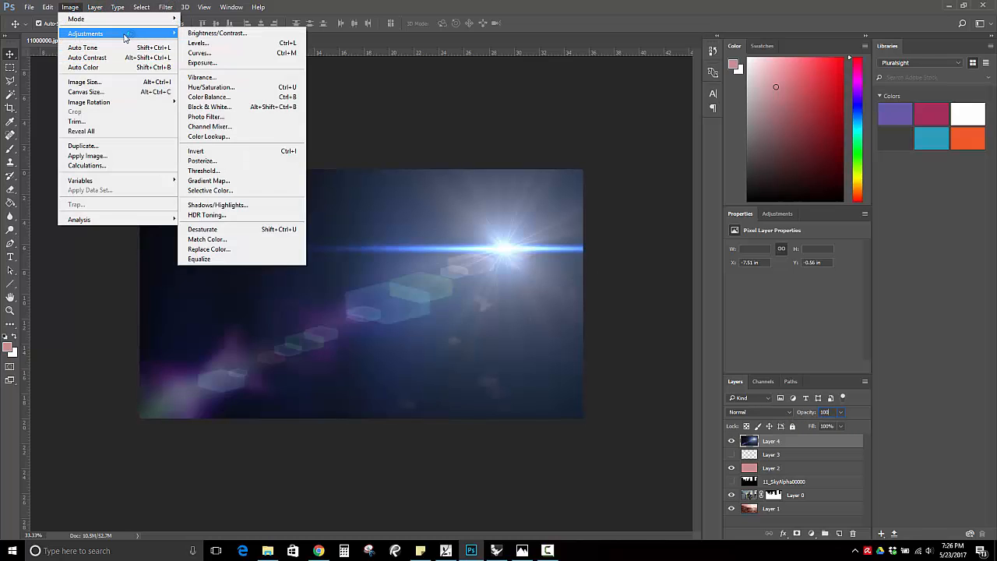
left_click(234, 94)
left_click_drag(563, 114, 747, 81)
left_click(633, 216)
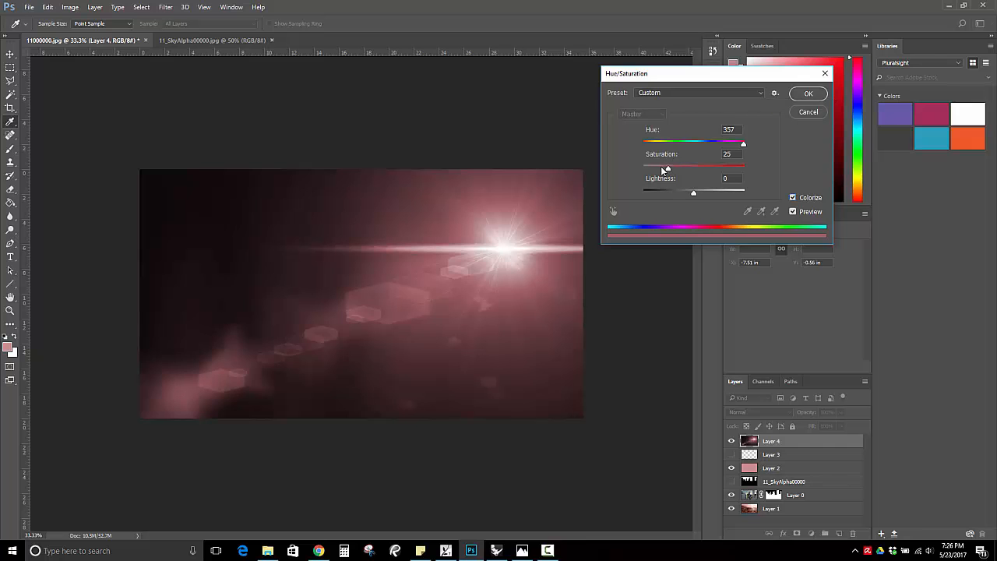
mouse_move(744, 144)
left_mouse_down()
mouse_move(629, 150)
mouse_move(763, 148)
left_mouse_up()
left_click(646, 144)
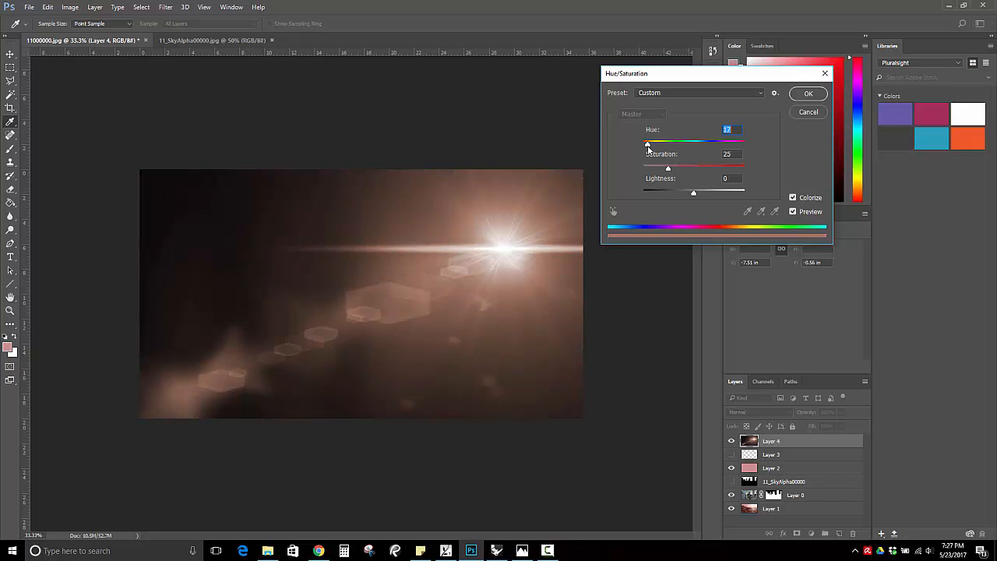
left_click_drag(647, 147, 647, 149)
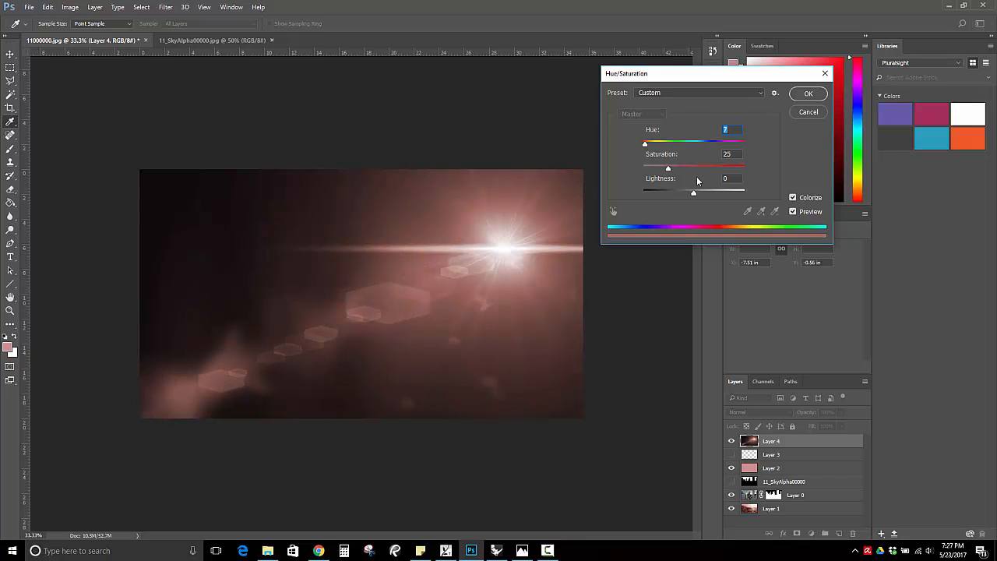
left_click(807, 93)
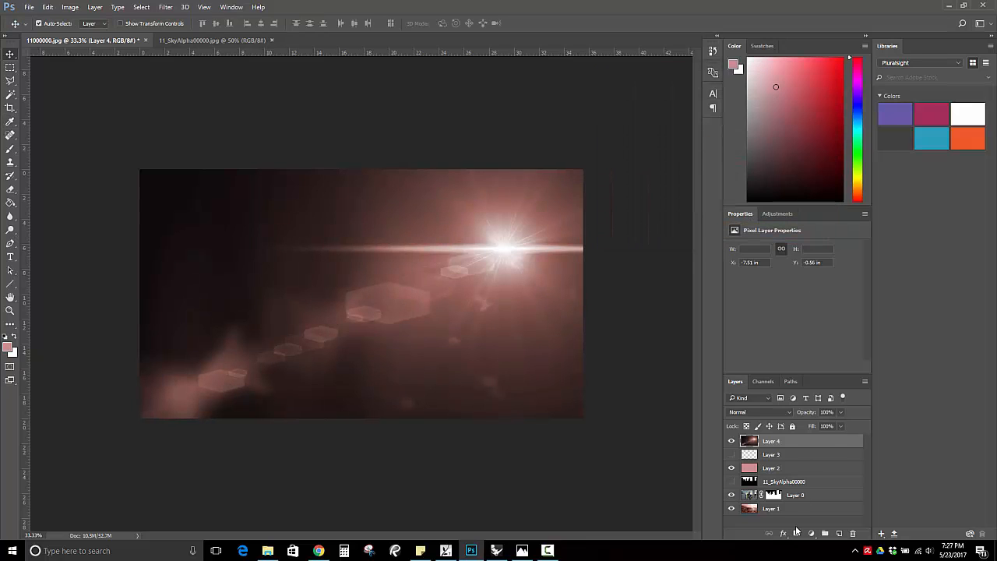
Blend the recoloured lens flare layer with Screen at 75% opacity.
left_click(790, 410)
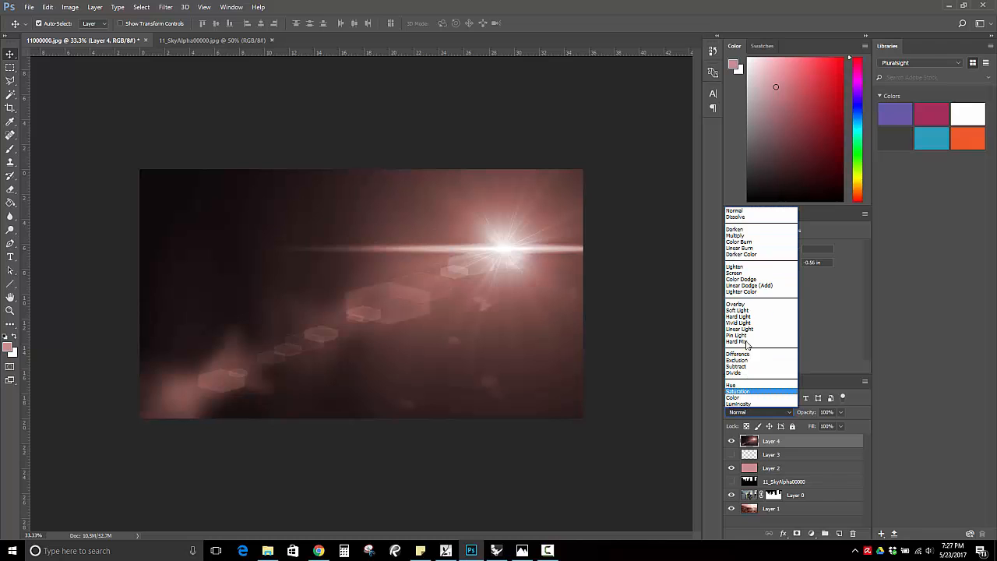
left_click(738, 273)
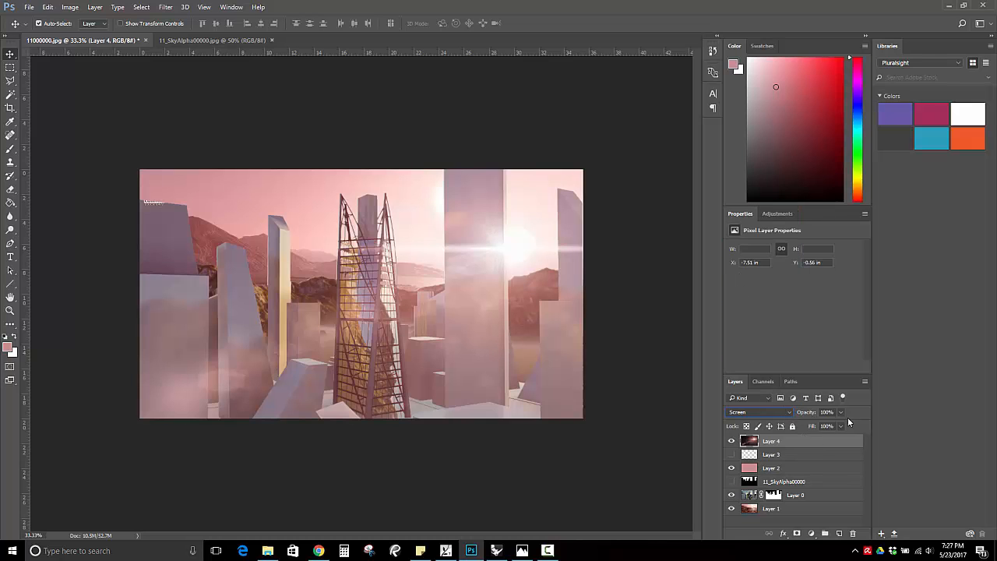
key("Tab")
type("75")
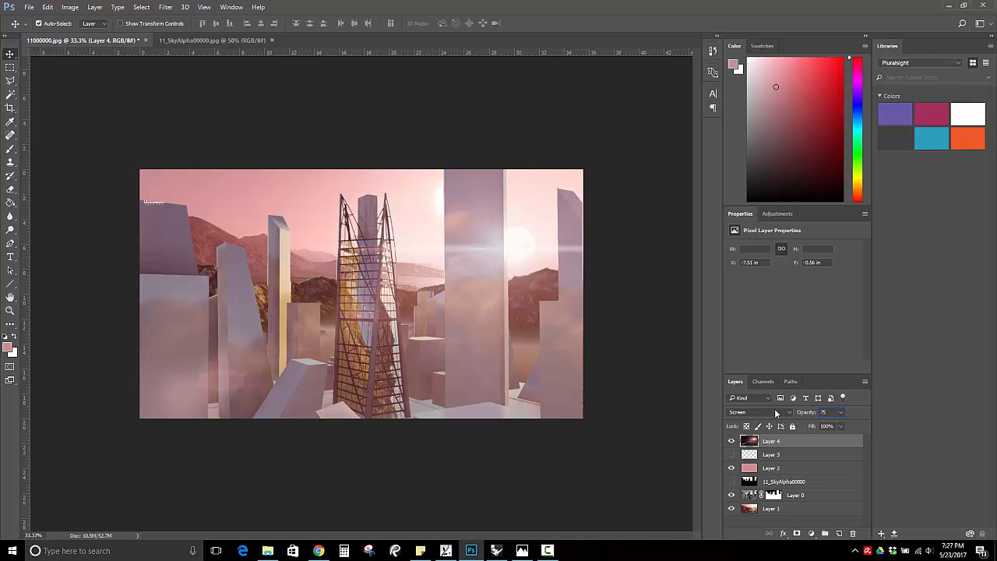
Select the dark city silhouette on the 11_SkyAlpha00000 layer with the Magic Wand, showing that layer only while making the selection.
left_click(10, 310)
left_click(149, 204)
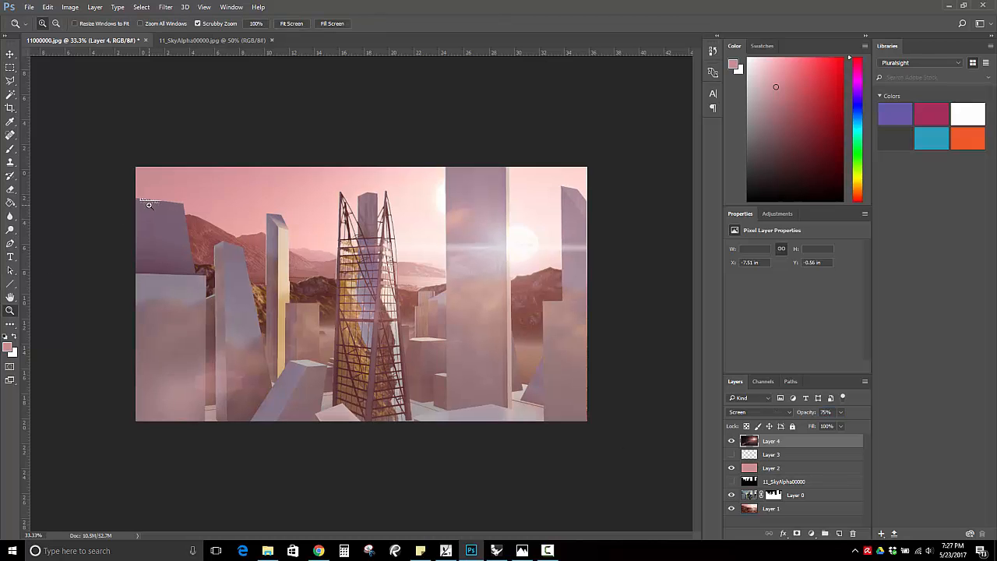
left_click(148, 204)
left_click(139, 200)
left_click(154, 206)
left_click(153, 206)
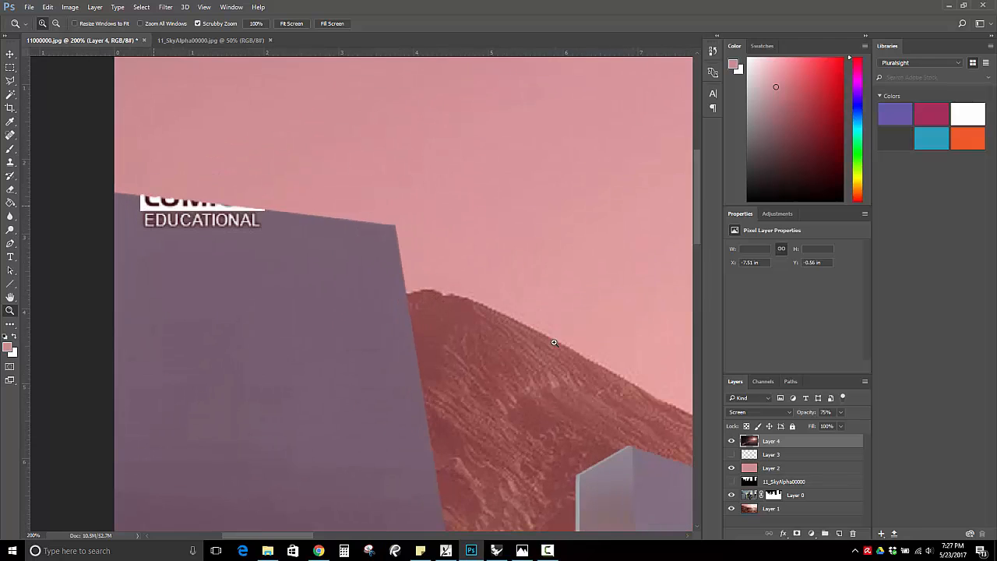
scroll(136, 246, "down", 4)
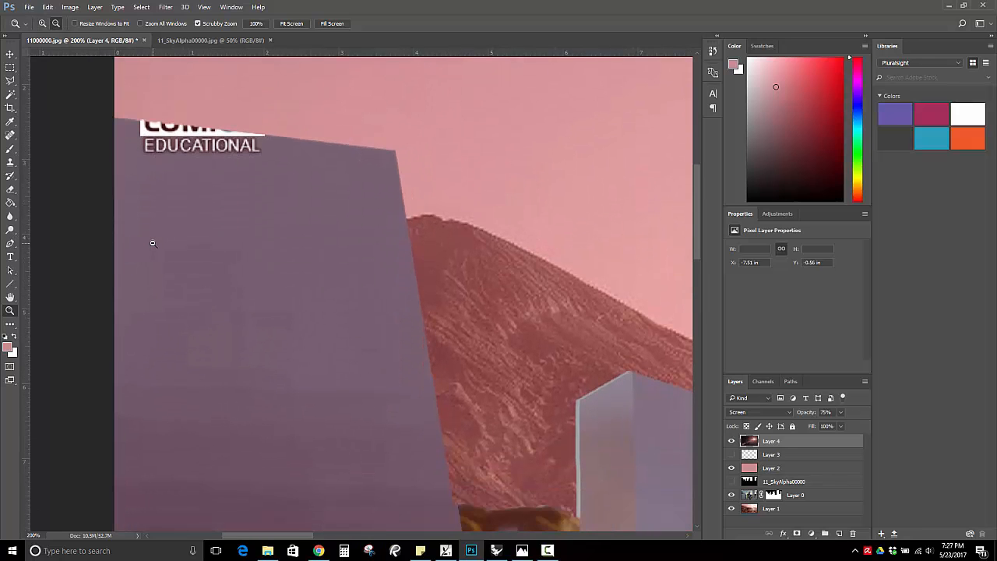
left_click(153, 243, "alt")
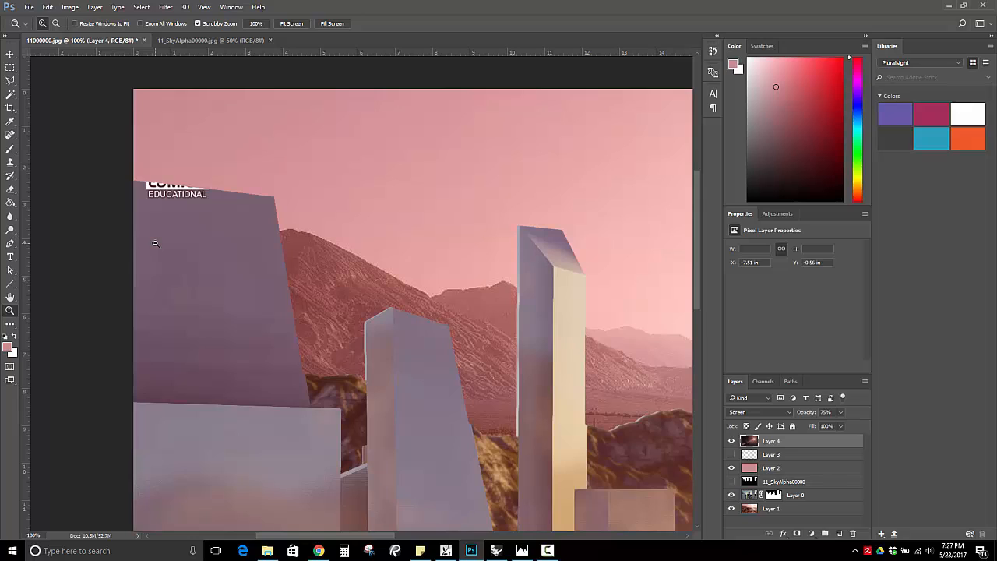
left_click(750, 497)
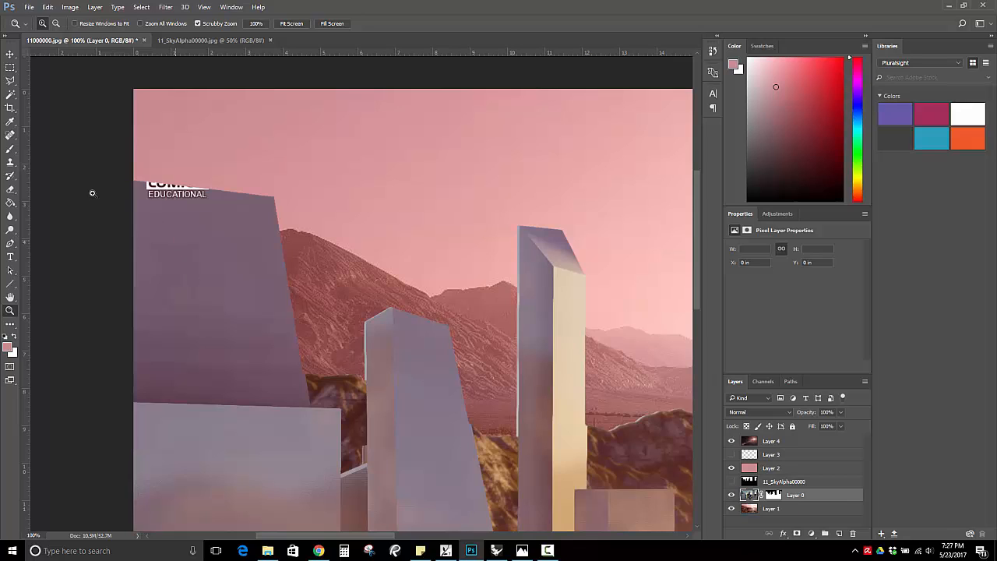
left_click(11, 94)
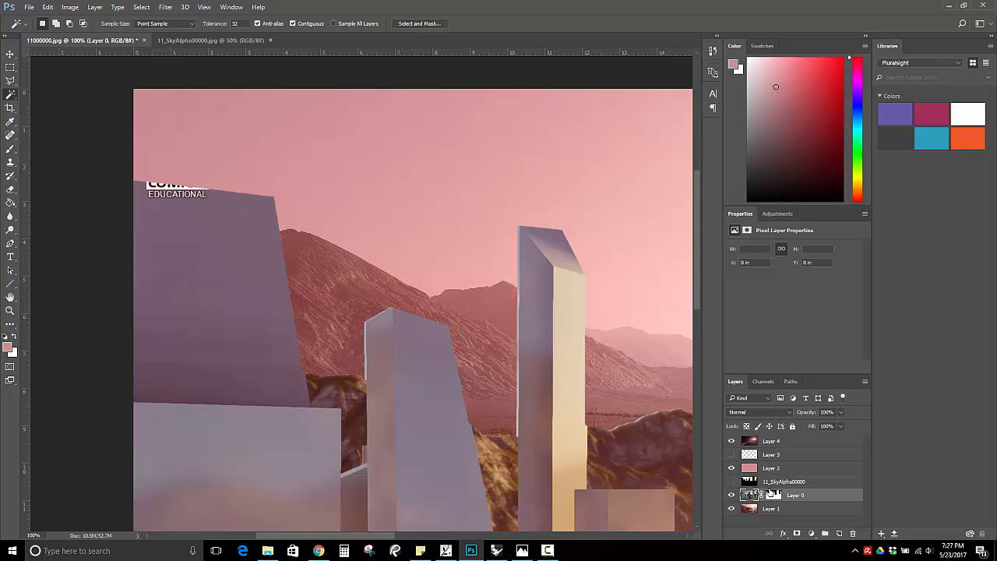
left_click(745, 481)
left_click(731, 481)
left_click(516, 283)
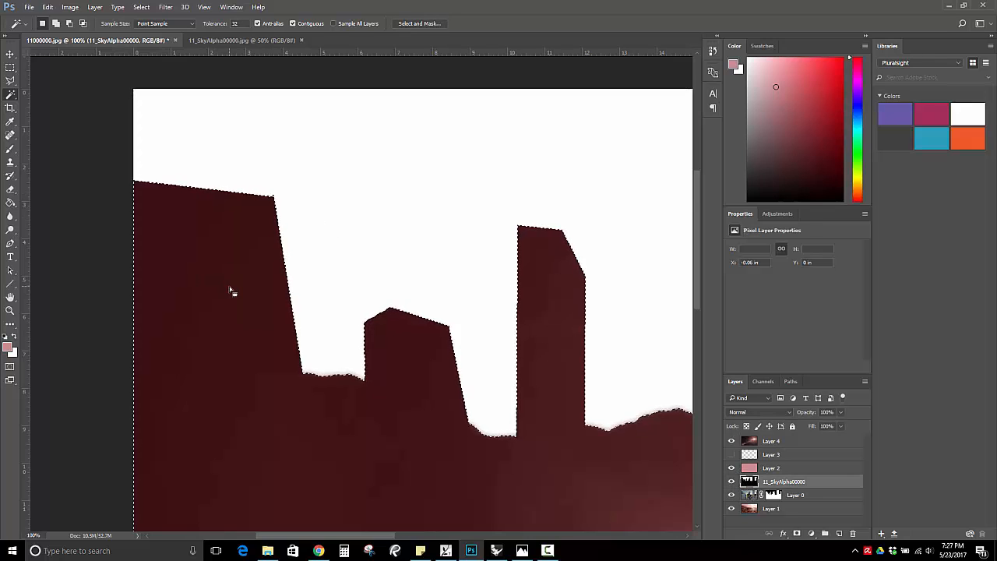
left_click(731, 481)
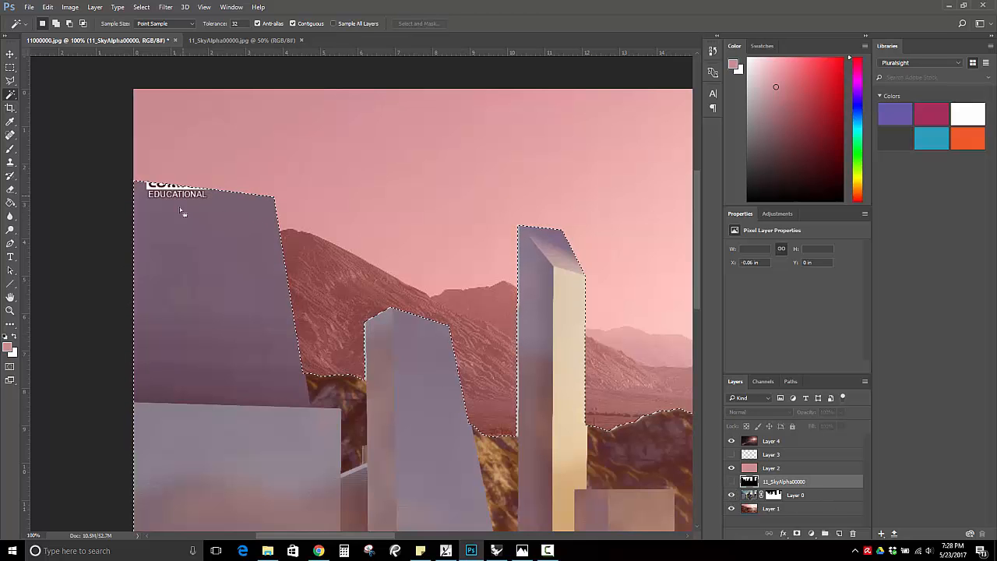
Set up the Clone Stamp on Layer 0's image with a soft round 58 px brush.
left_click(11, 162)
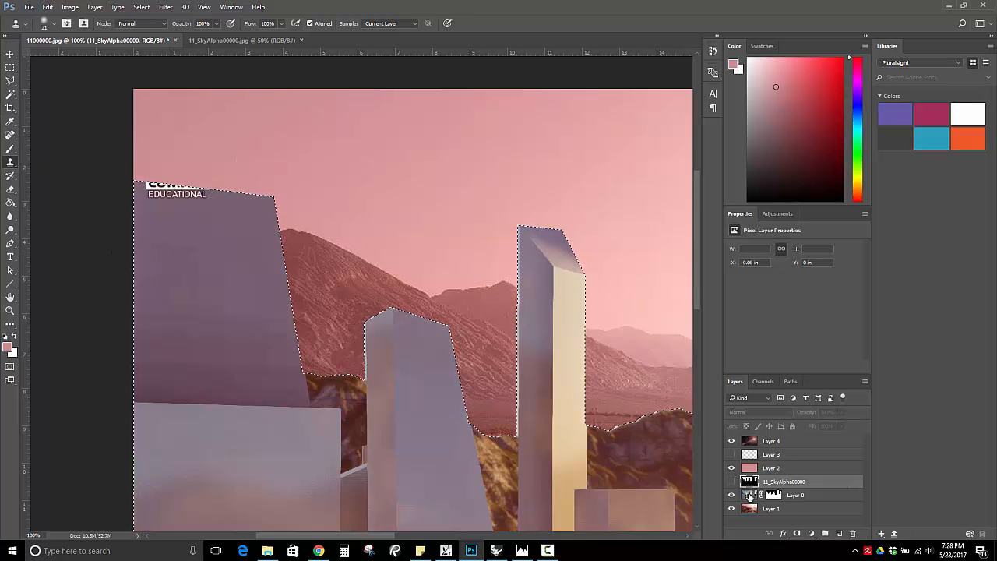
key("alt+bracketleft")
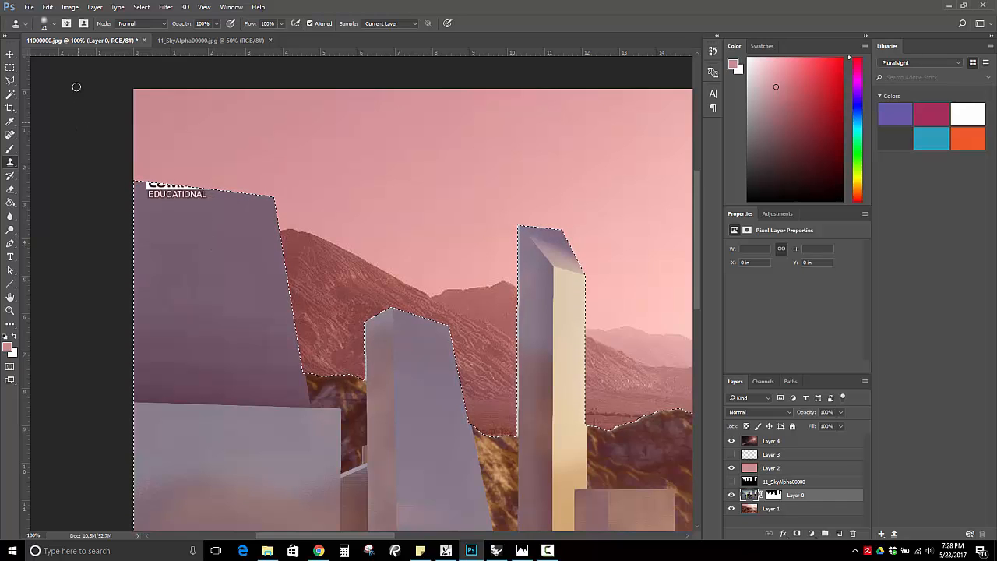
left_click(53, 23)
left_click(43, 102)
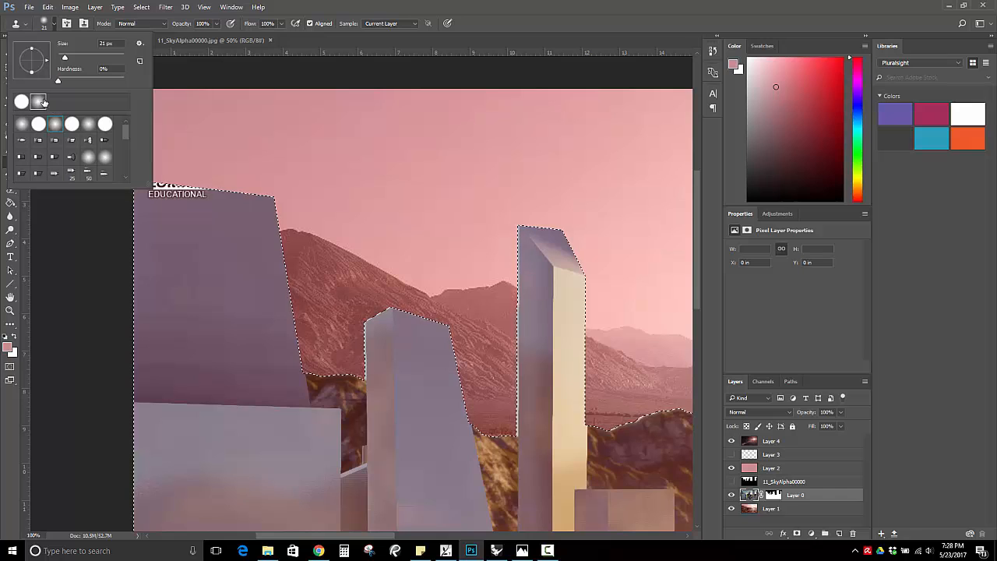
left_click_drag(64, 58, 76, 58)
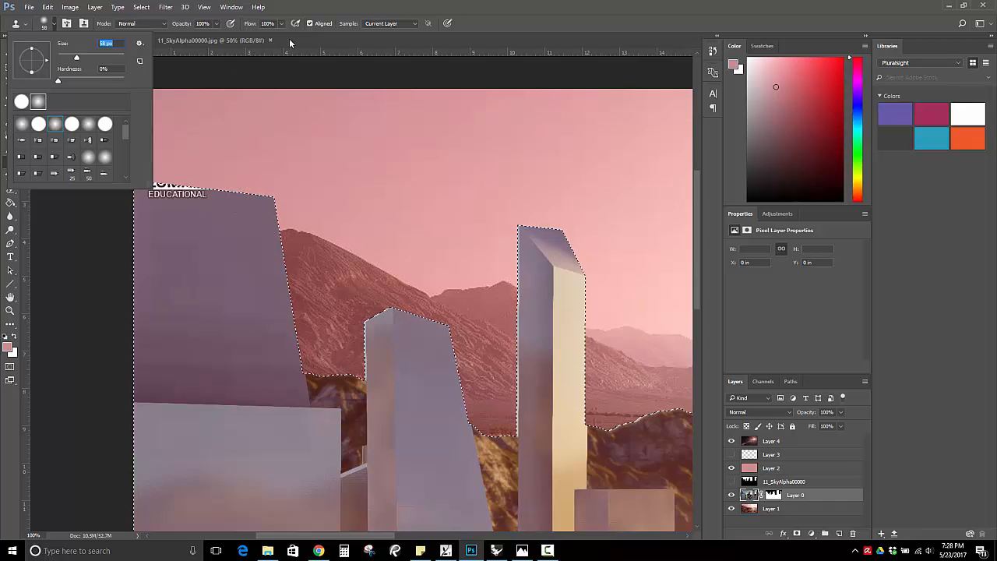
left_click(361, 14)
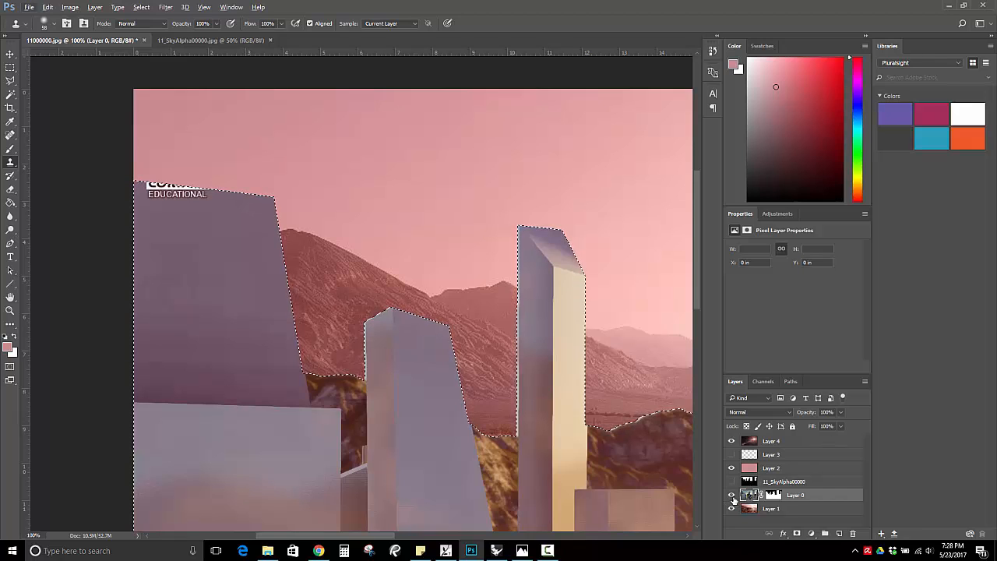
Clone clean wall over the EDUCATIONAL watermark at the top of the far-left building, and clone wall tone across its lower band.
left_click_drag(216, 197, 197, 194)
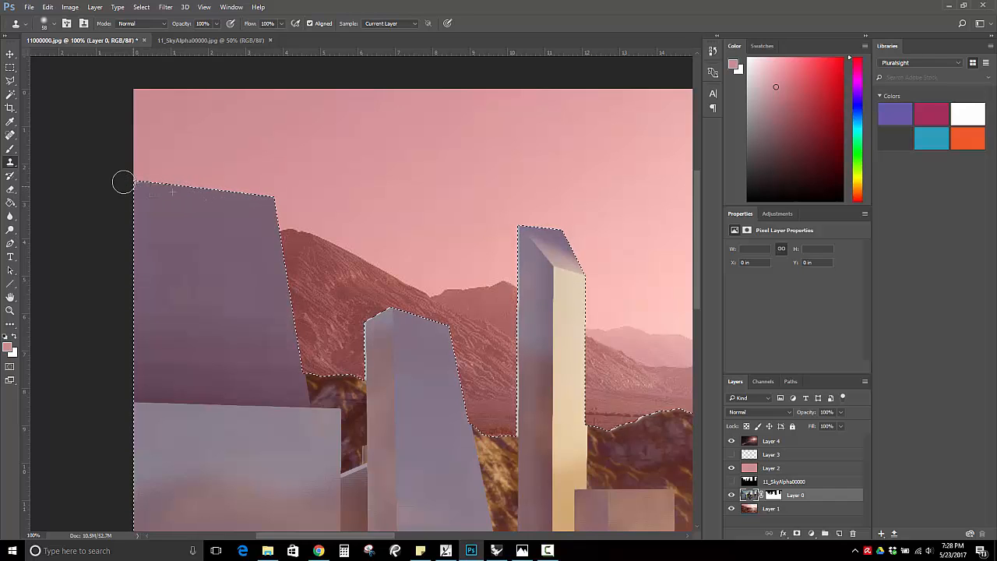
left_click_drag(123, 182, 103, 179)
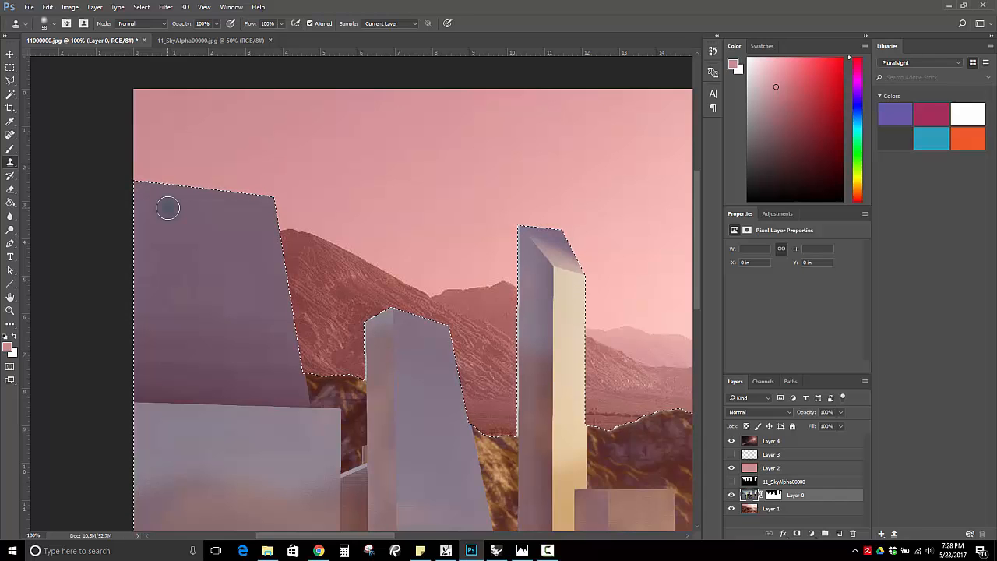
left_click(210, 215, "alt")
left_click(215, 381)
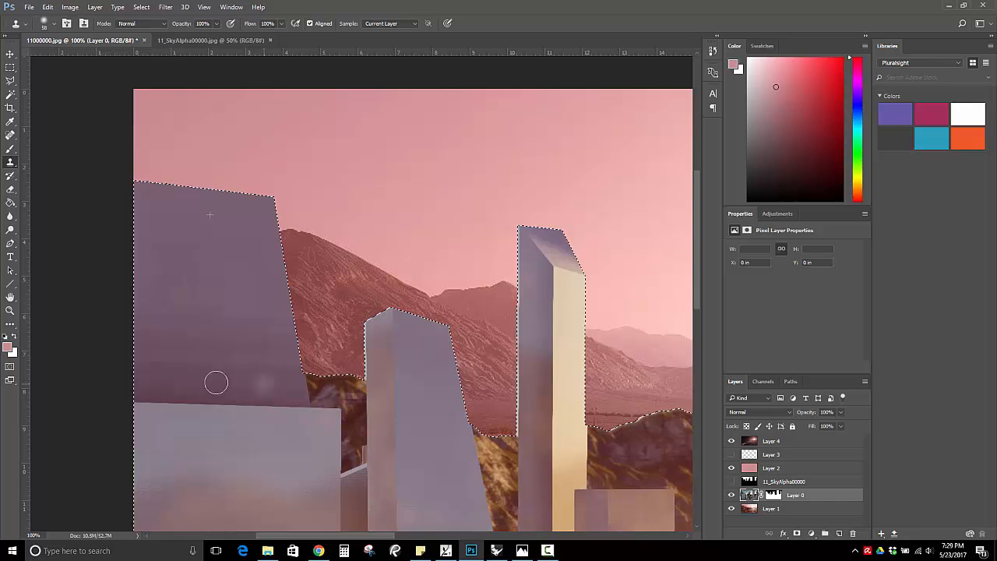
left_click_drag(216, 382, 179, 380)
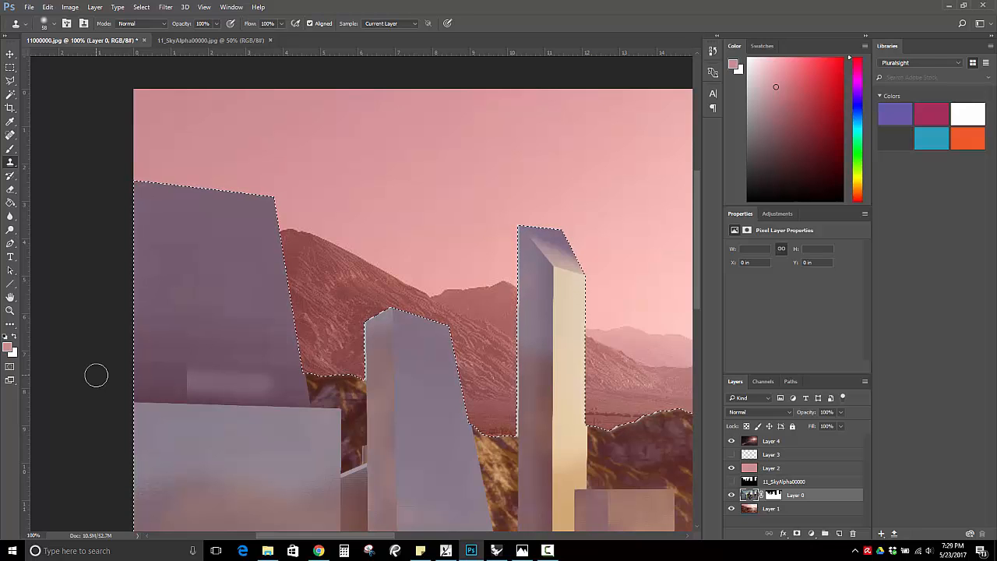
Undo the last clone stroke on the far-left building's lower band and clear the silhouette selection.
key("ctrl+z")
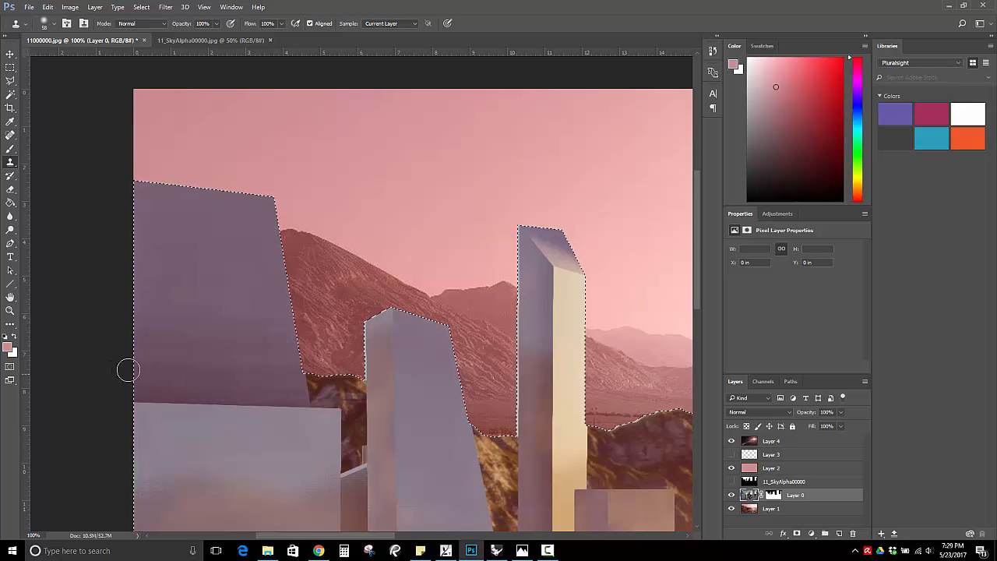
left_click(11, 68)
left_click(228, 233)
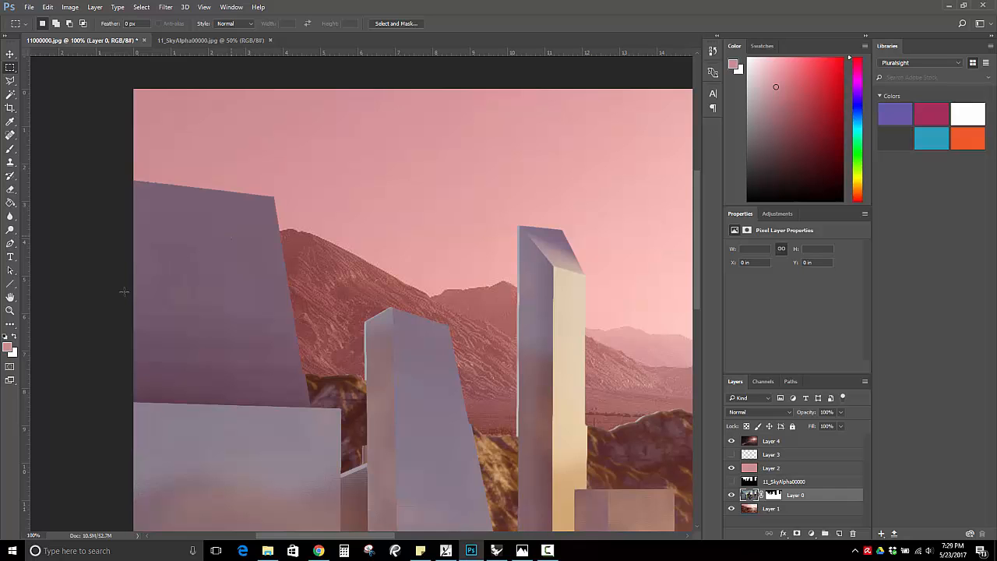
left_click(10, 310)
left_click(523, 269, "alt")
left_click(523, 268, "alt")
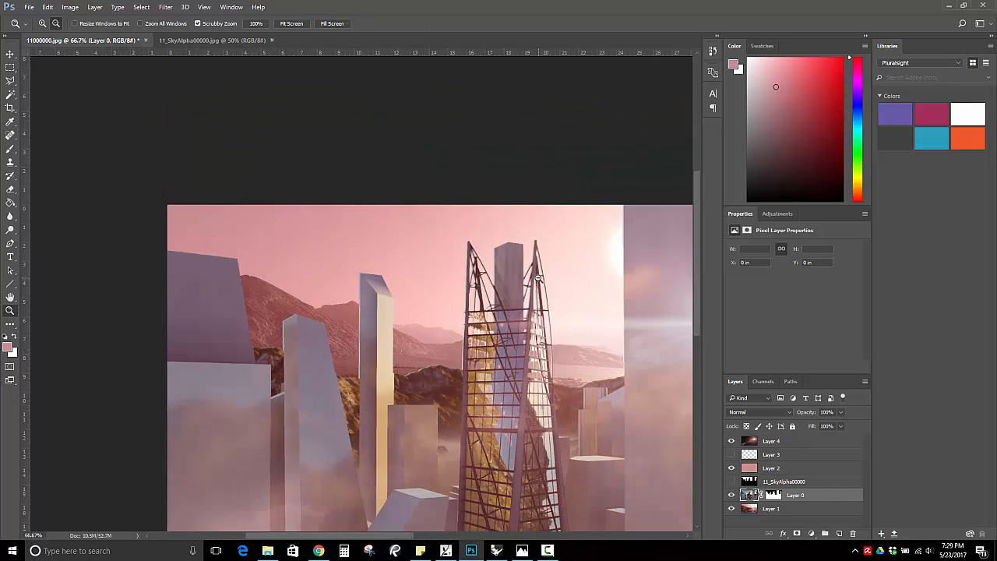
left_click(386, 274, "alt")
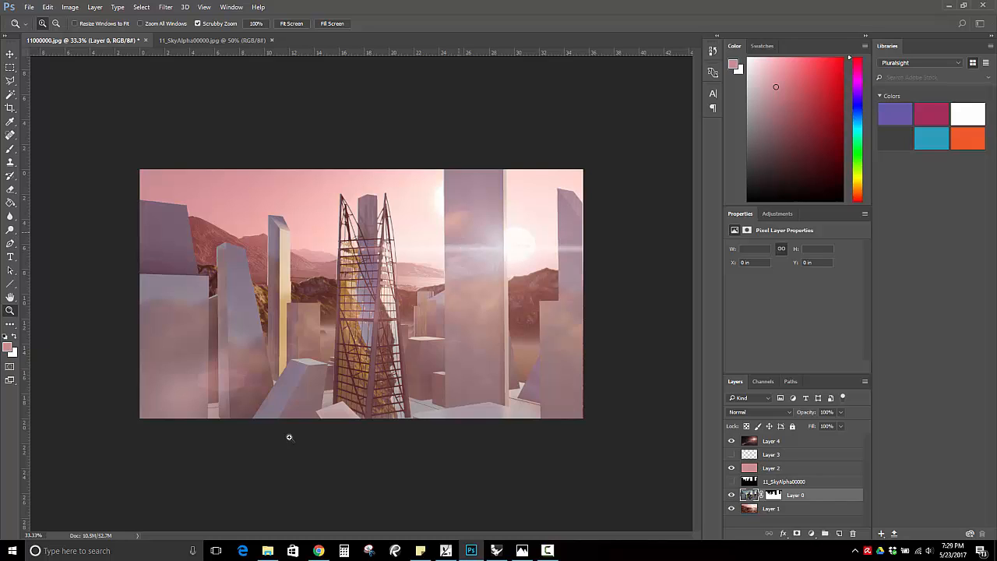
Switch to Chrome and search Google for "light leak photography" in place of the opened lens flare image.
left_click(318, 550)
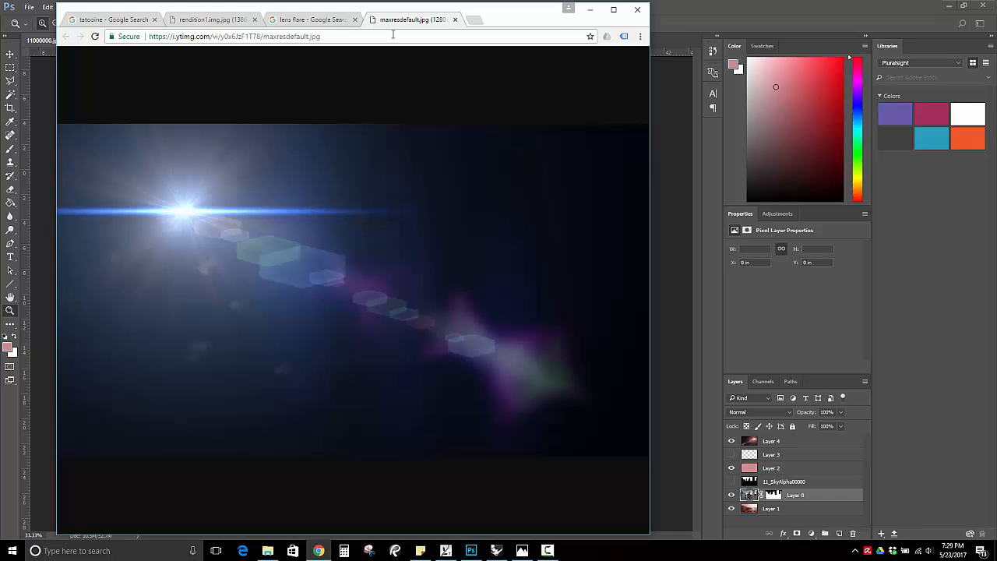
left_click(334, 19)
left_click_drag(296, 36, 281, 37)
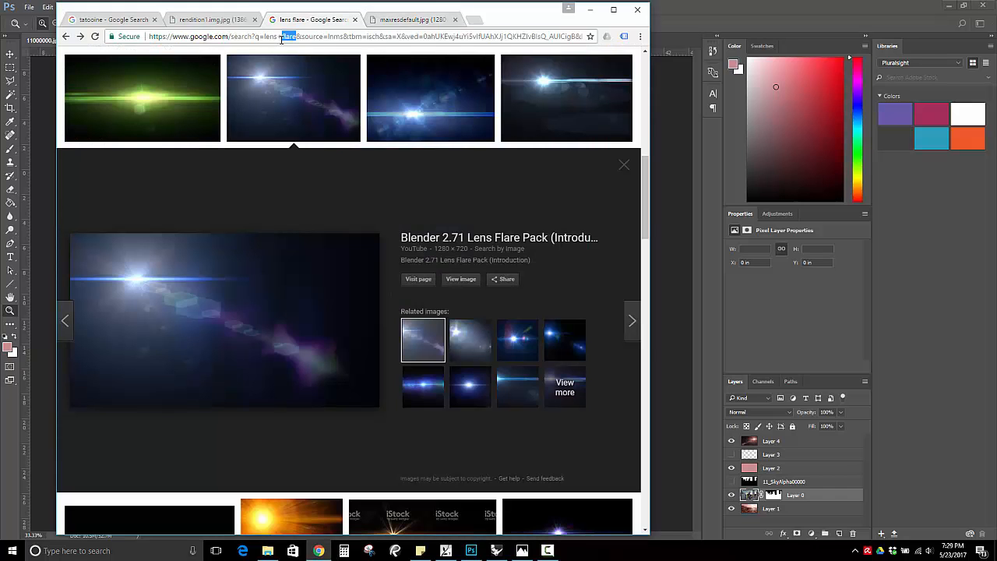
left_click(389, 20)
double_click(304, 38)
left_click(304, 36)
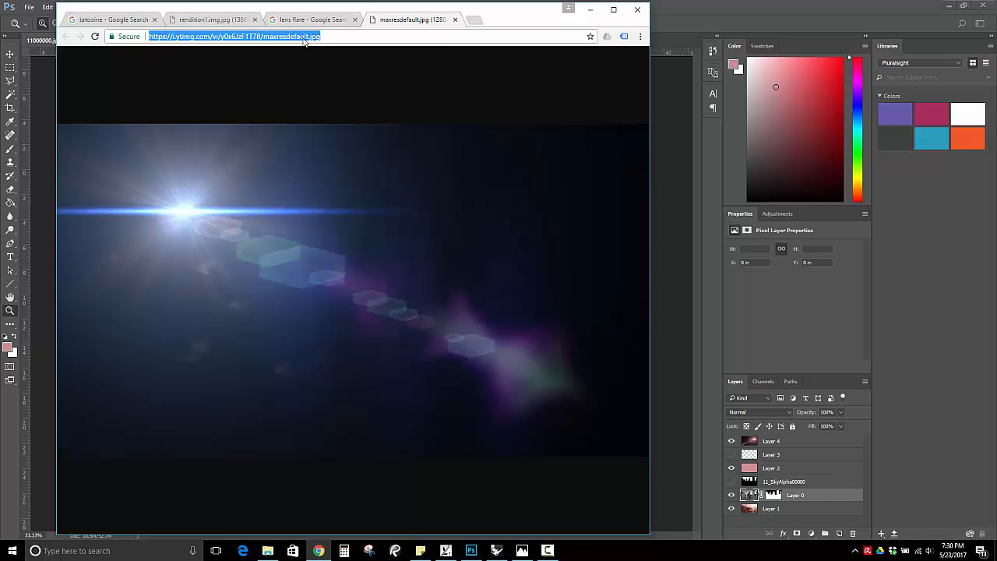
type("light leak p")
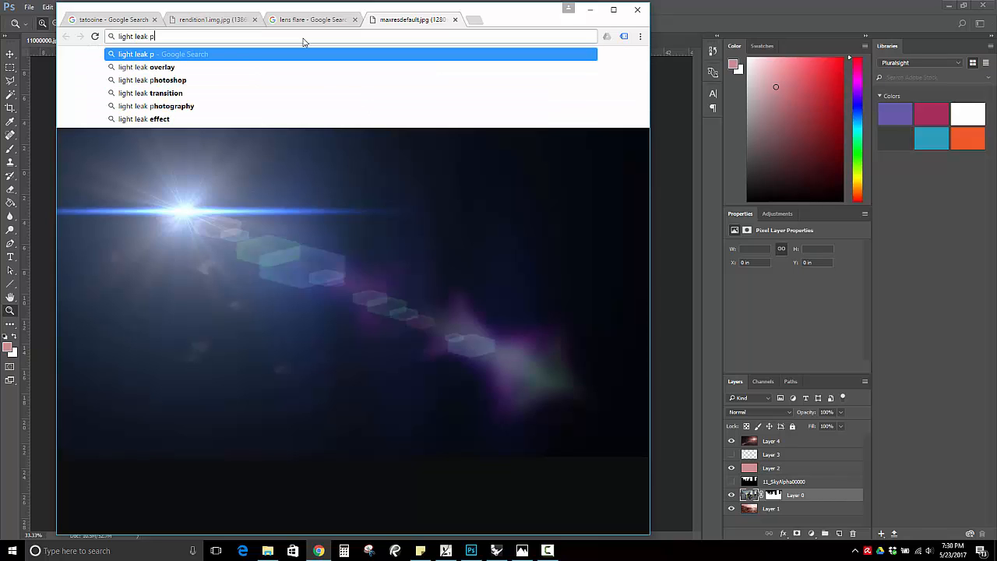
type("hotography")
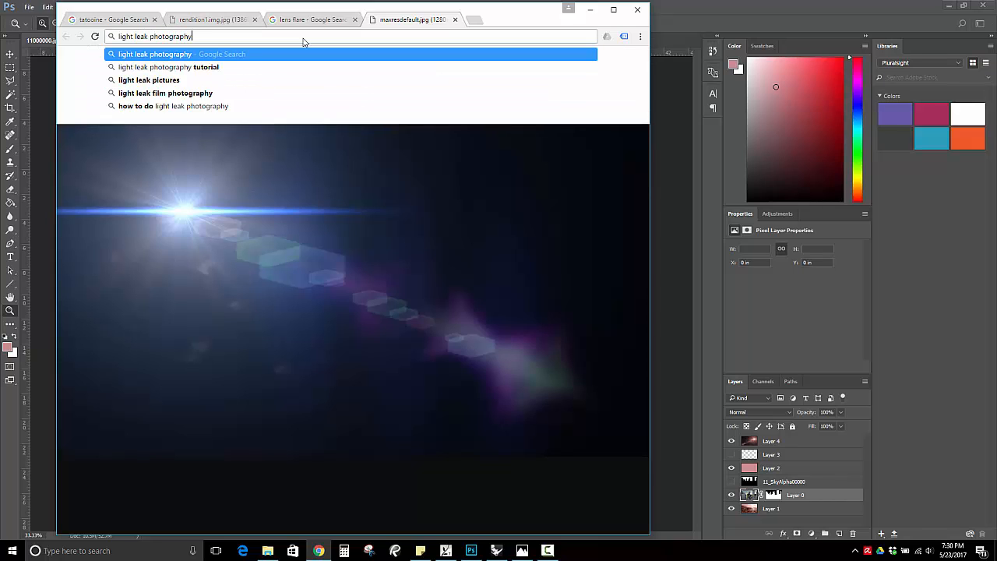
key("Return")
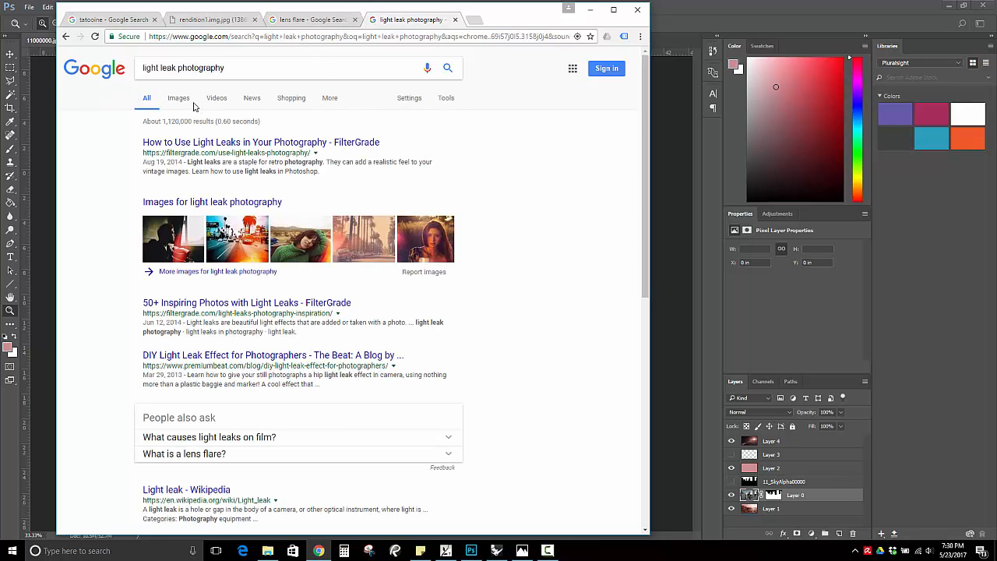
Show the image results for light leak photography and look through the example photos.
left_click(181, 100)
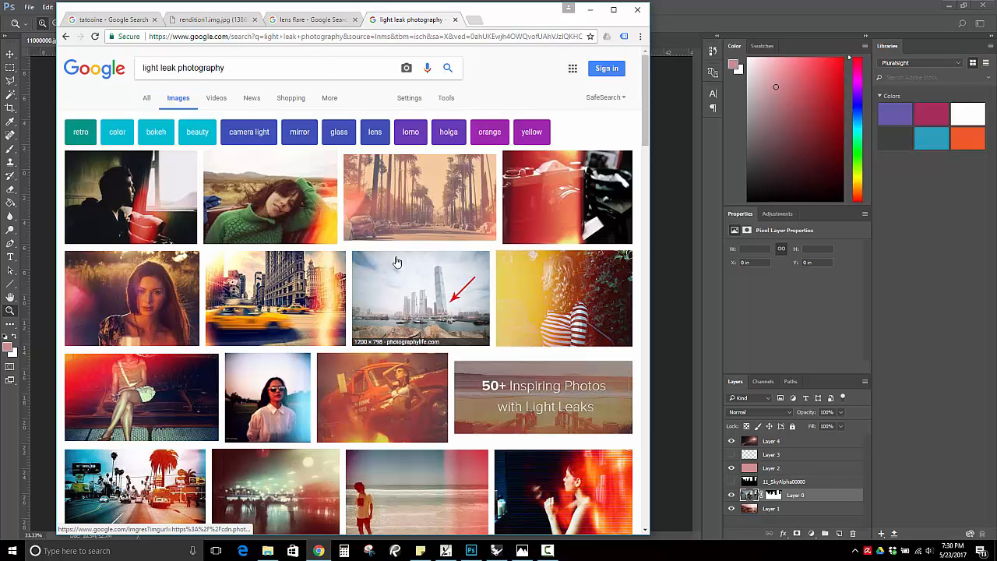
scroll(368, 246, "down", 4)
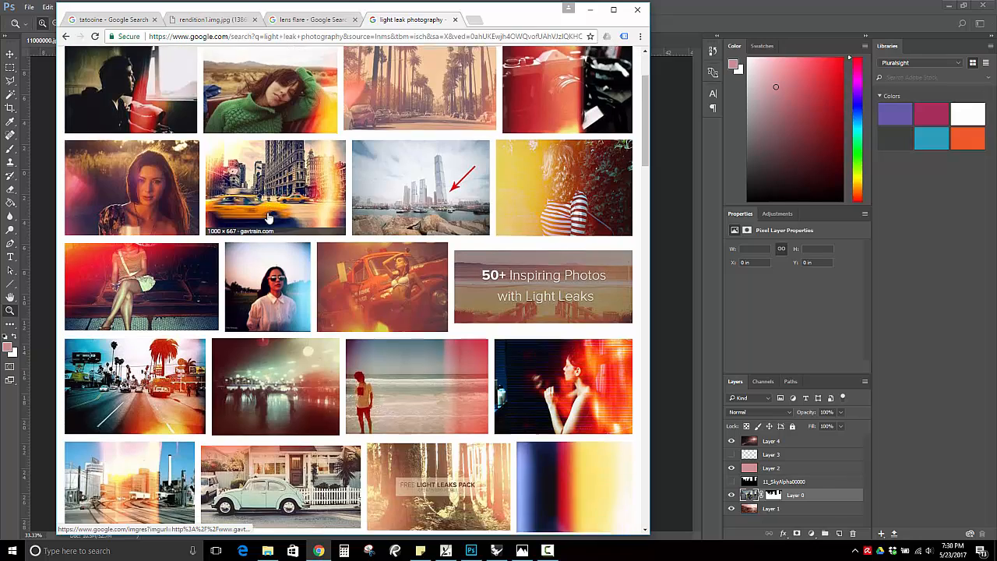
scroll(507, 425, "down", 3)
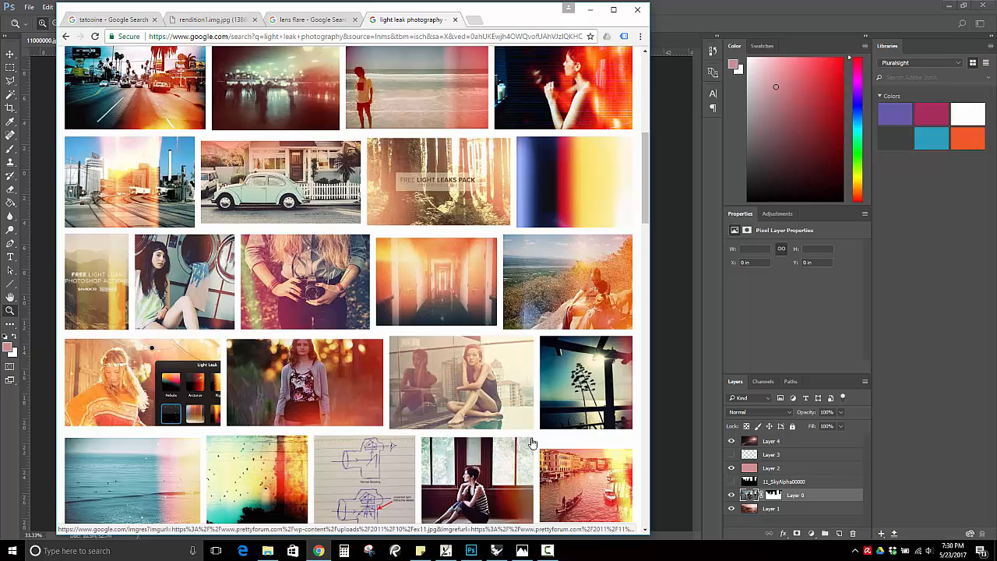
scroll(282, 265, "up", 3)
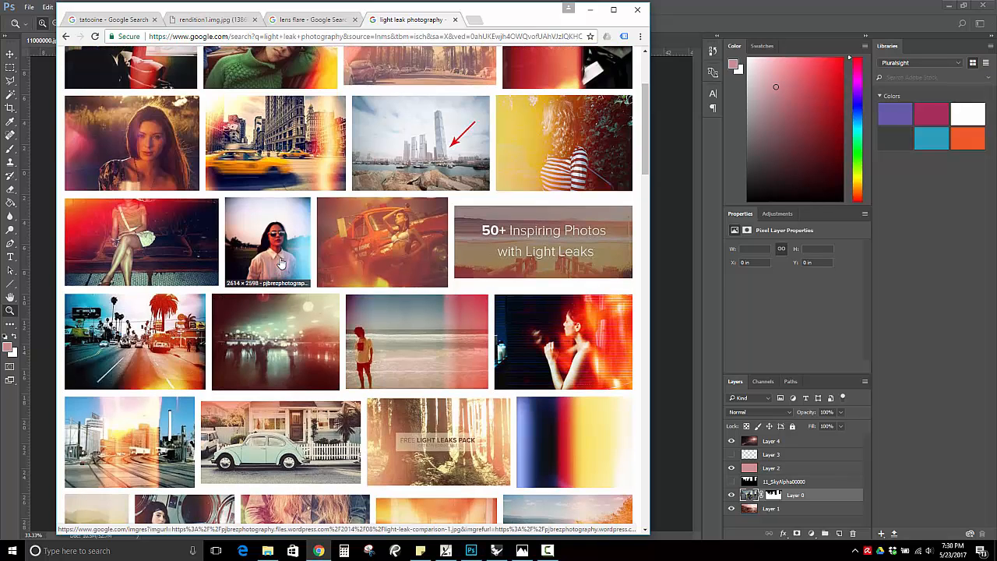
scroll(282, 265, "up", 5)
Replace the lens flare image search with "light leak" and look through the overlay images.
left_click(321, 22)
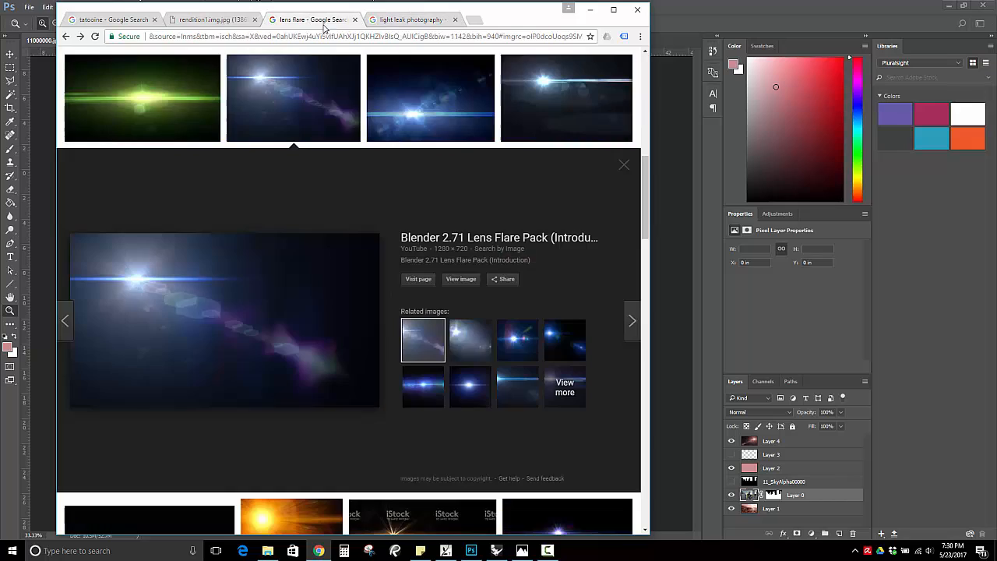
left_click(250, 100)
scroll(249, 100, "up", 5)
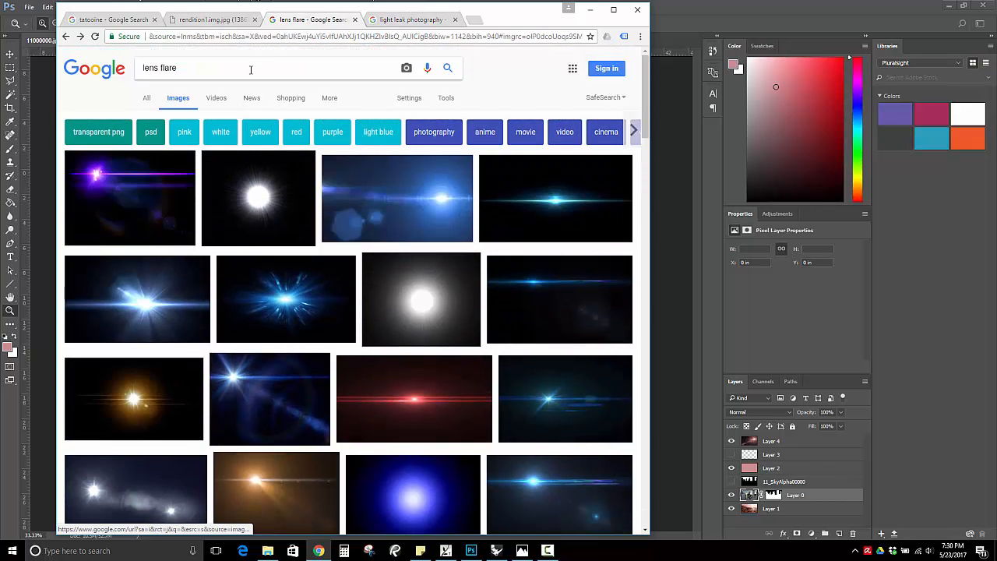
triple_click(251, 69)
type("ligh")
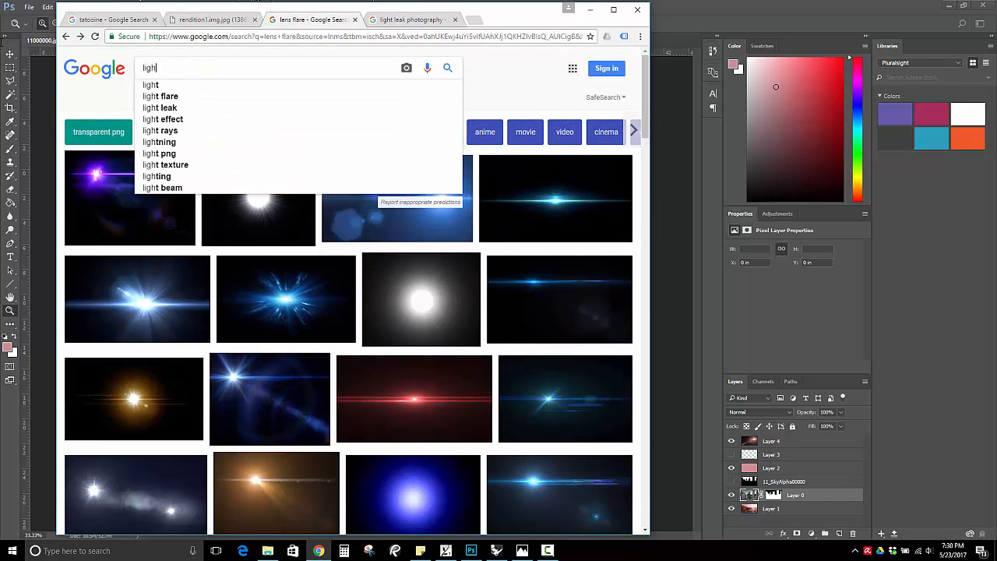
type("t leak")
key("Return")
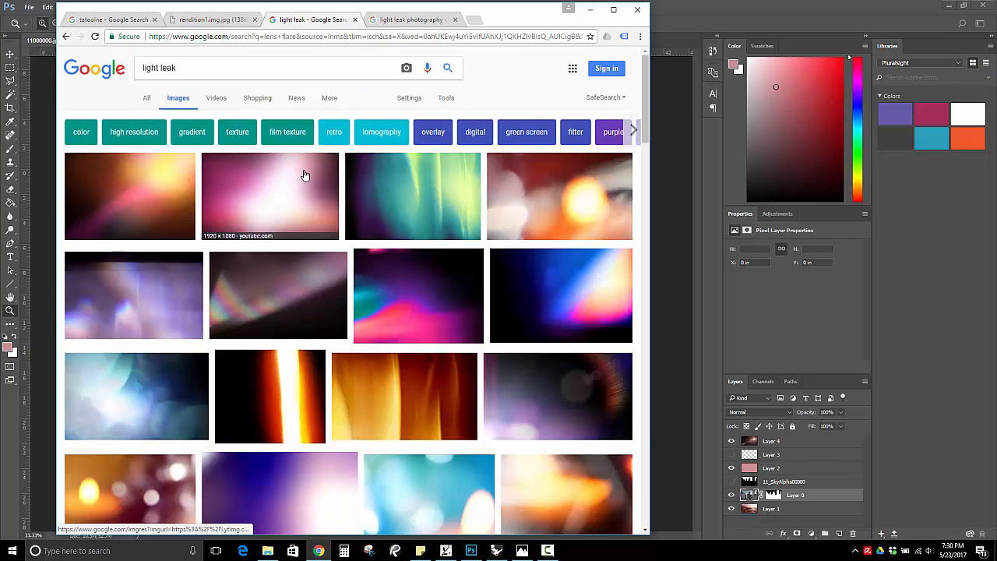
scroll(456, 385, "down", 1)
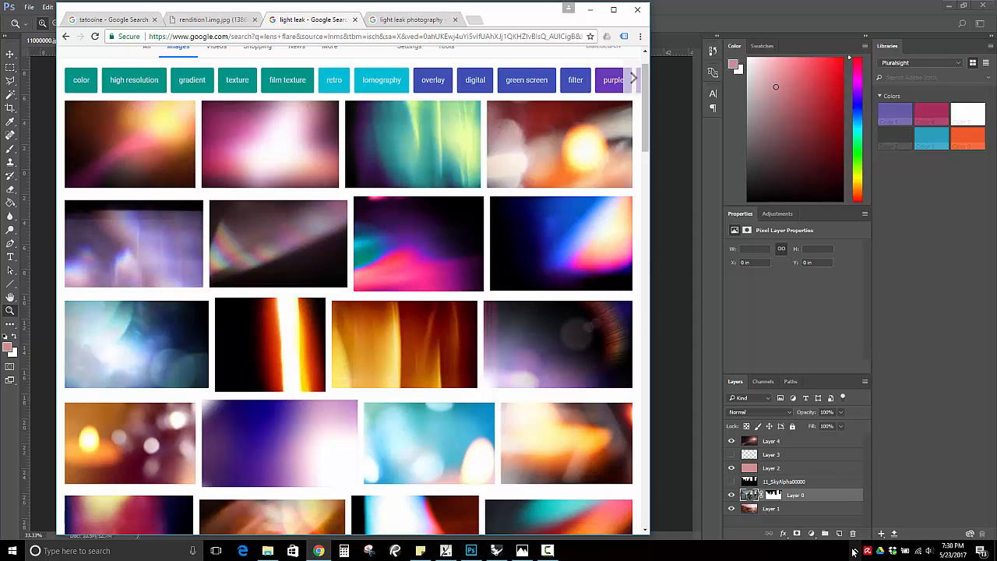
Close the browser window and return to the city composite in Photoshop.
left_click(547, 549)
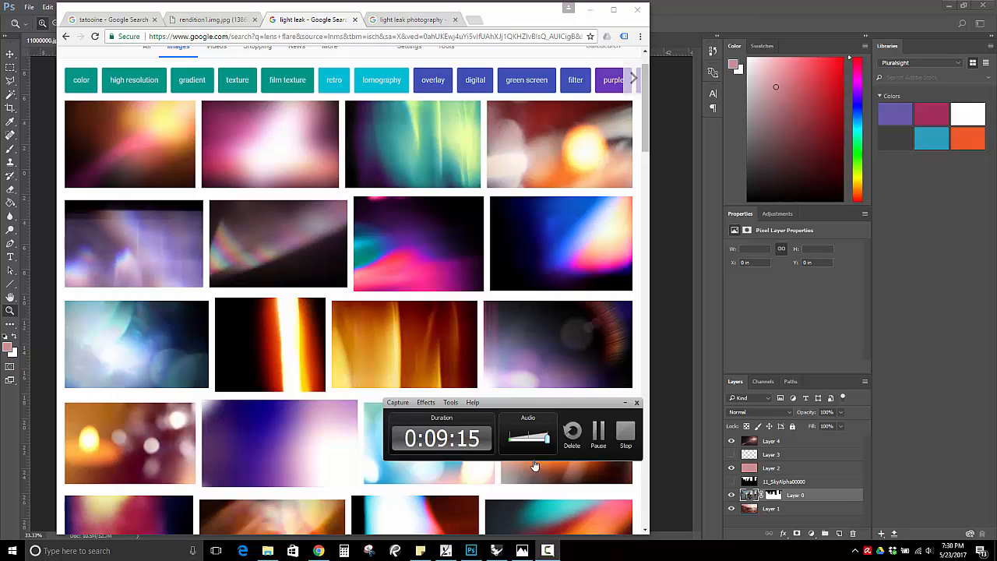
left_click(625, 403)
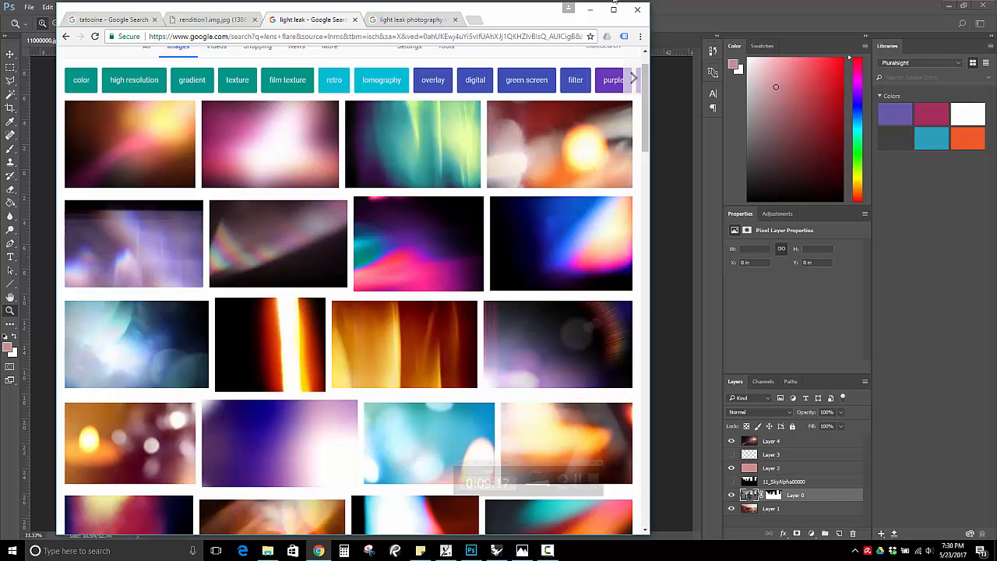
left_click(642, 10)
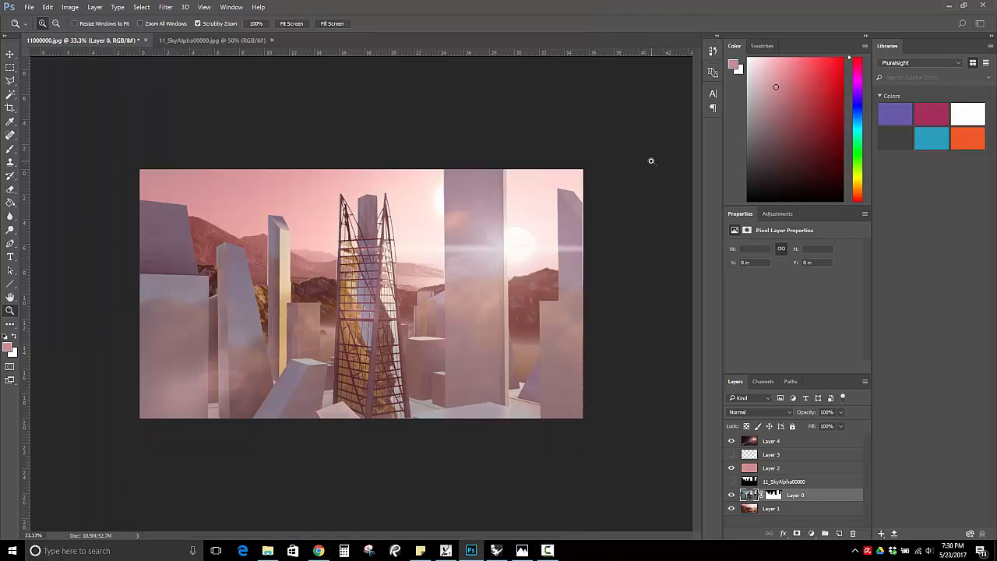